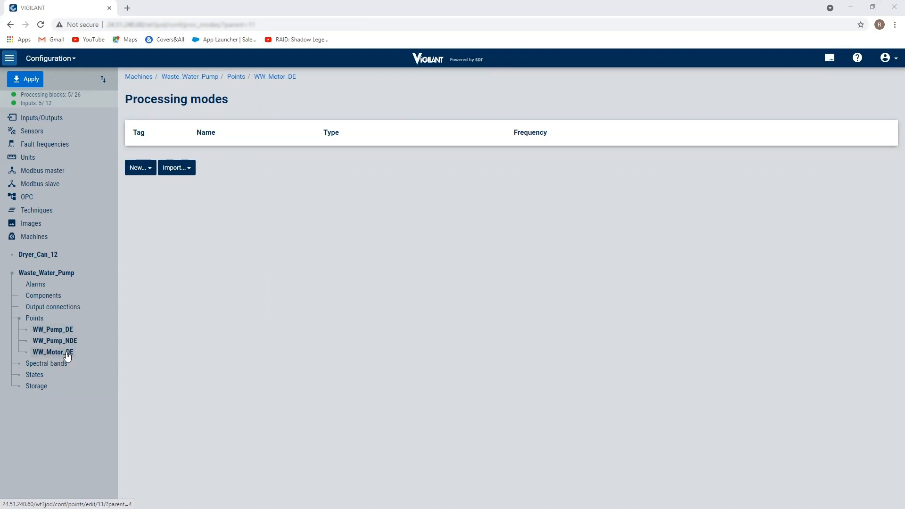
- Review the settings of the WW_Pump_DE point under Waste_Water_Pump, including its signal input
left_click(59, 325)
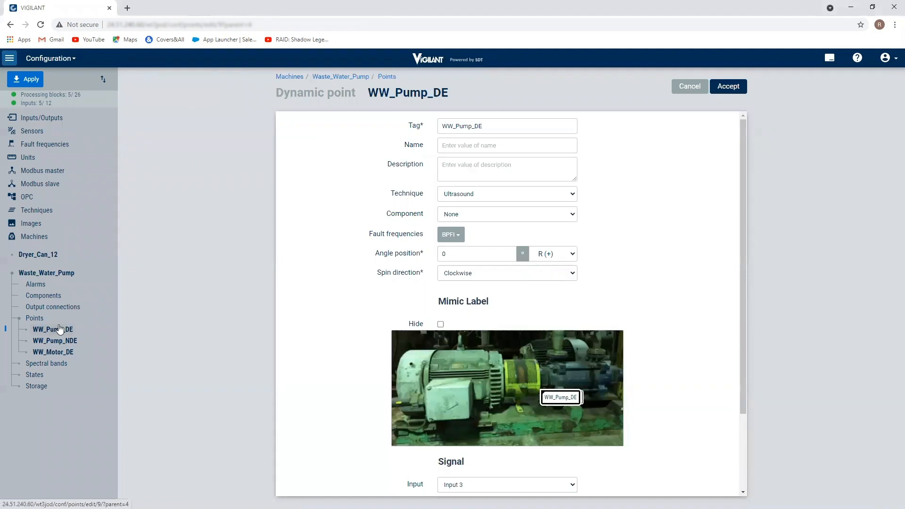
scroll(370, 288, "down", 2)
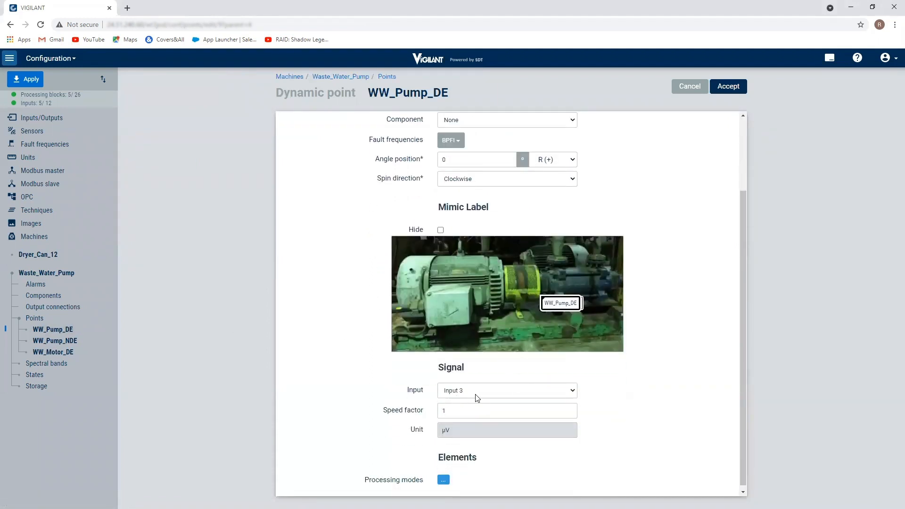
scroll(467, 401, "up", 2)
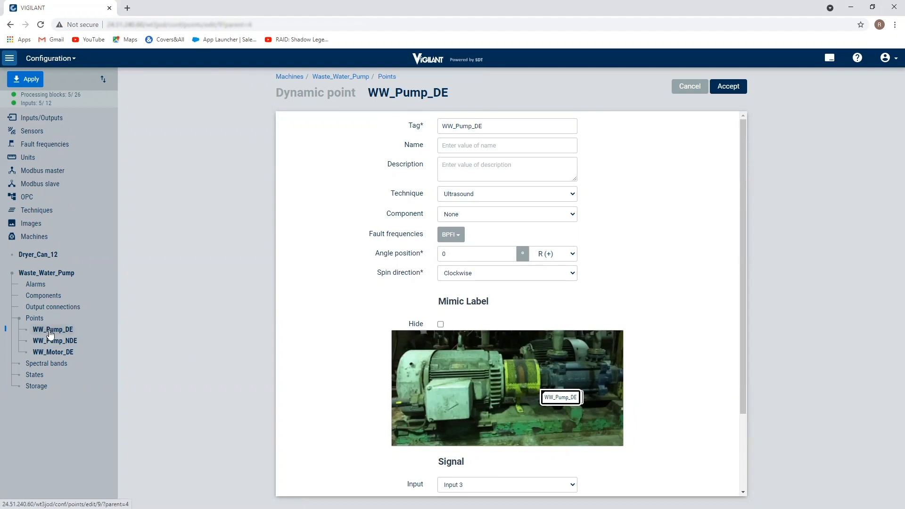
scroll(495, 288, "down", 2)
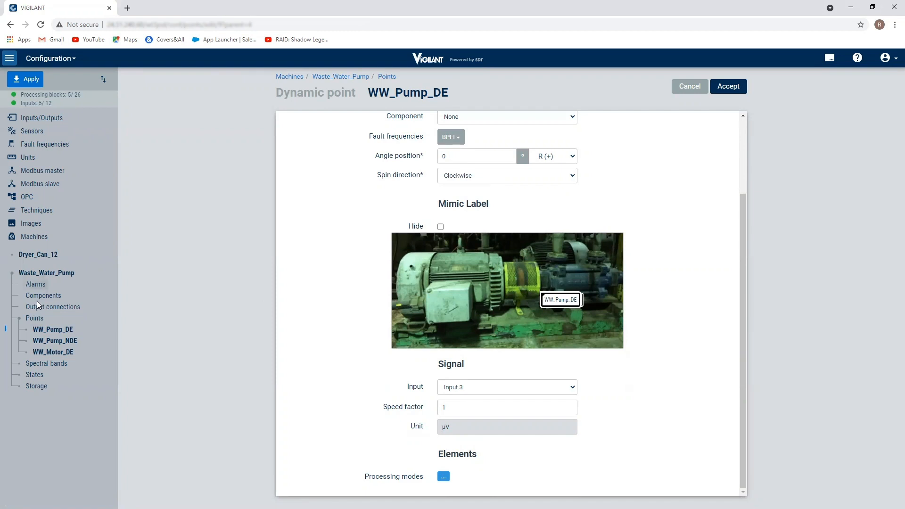
- Open the processing modes of the WW_Pump_DE point and start a new waveform-only mode
left_click(26, 331)
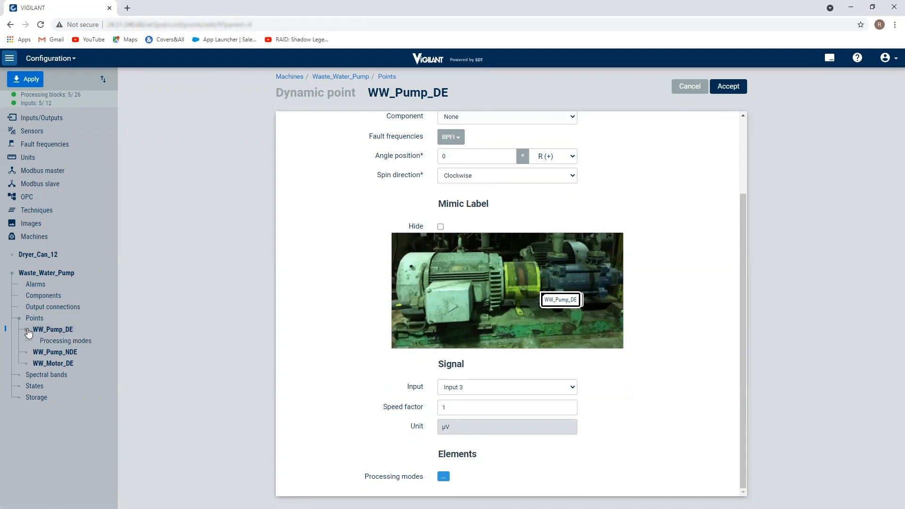
left_click(63, 342)
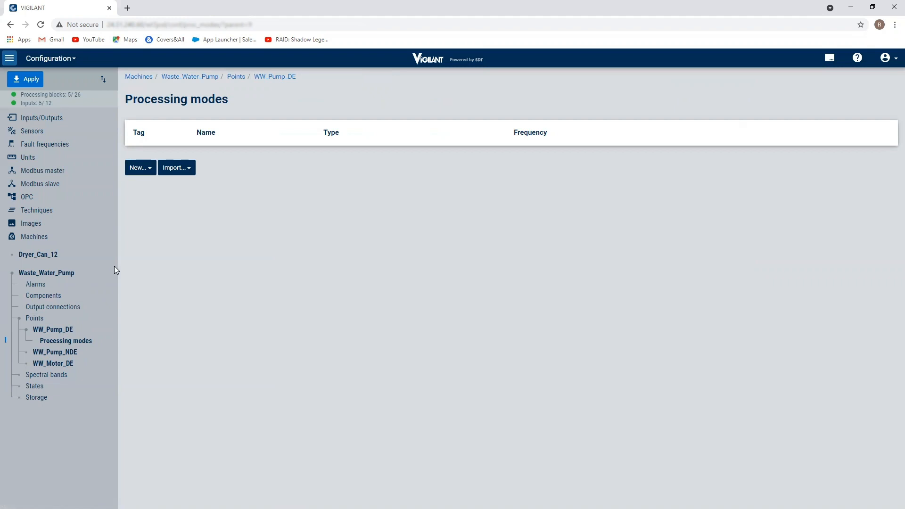
left_click(142, 171)
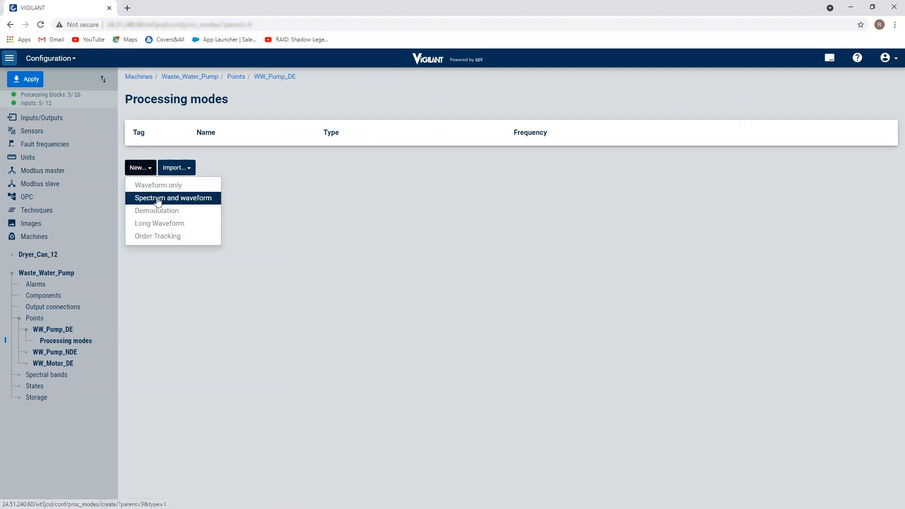
left_click(180, 187)
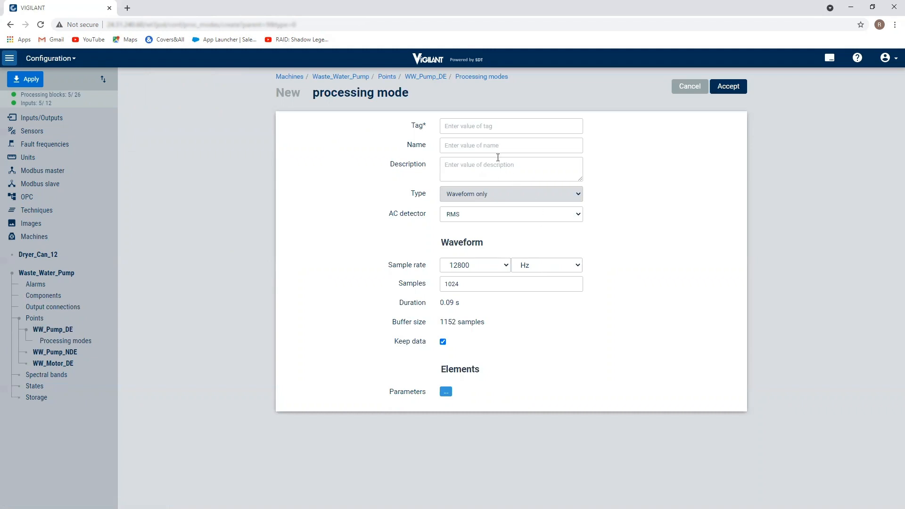
- Enter Pump_DE_TWF as the tag of the new waveform processing mode
left_click(469, 126)
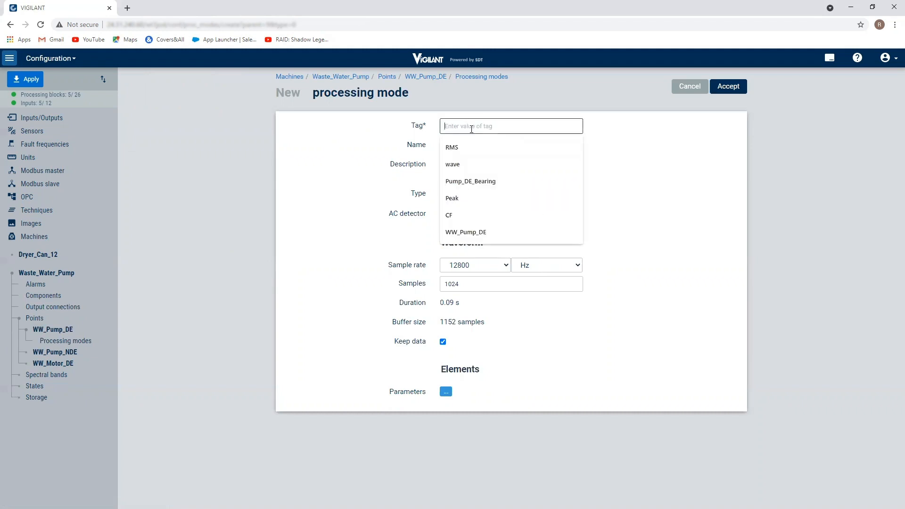
type("Pump")
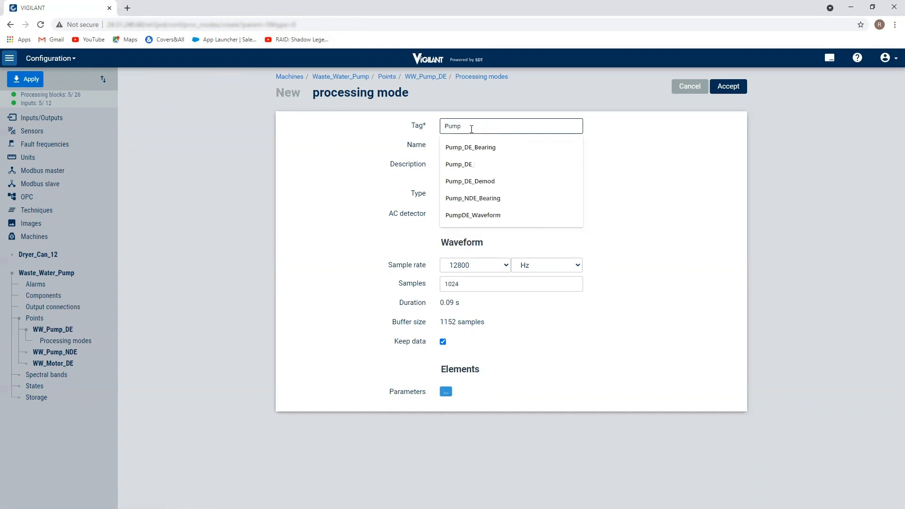
type("_DE")
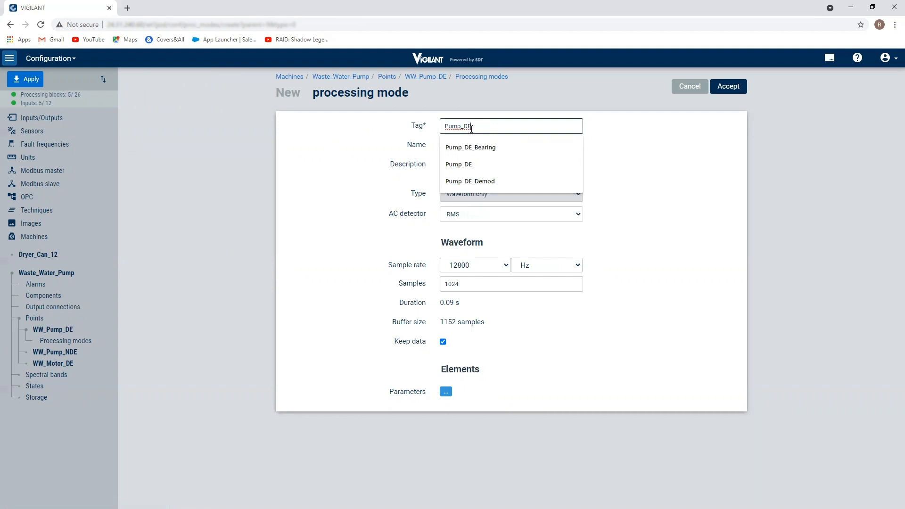
type("_Wave")
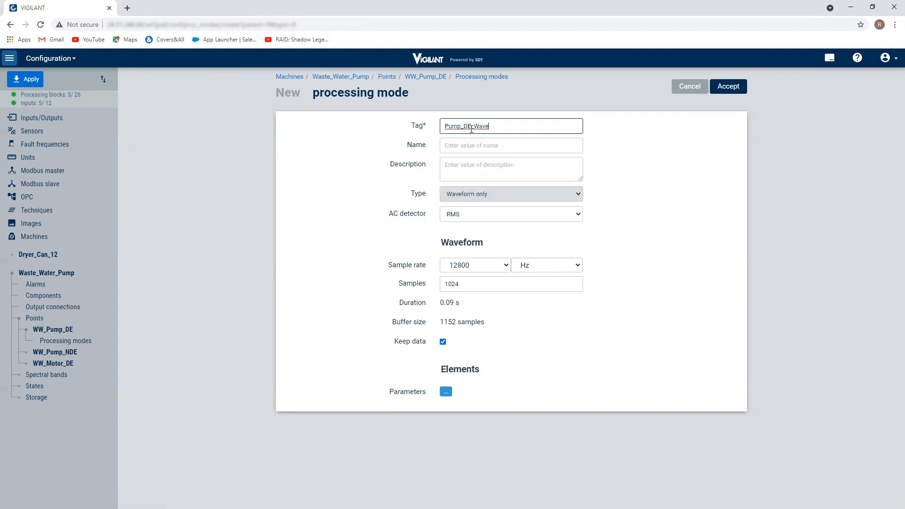
key("BackSpace")
key("BackSpace")
key("BackSpace")
type("TWF")
- Set the waveform's sample rate to 25600 Hz and samples to 4096, and save the processing mode
left_click(507, 265)
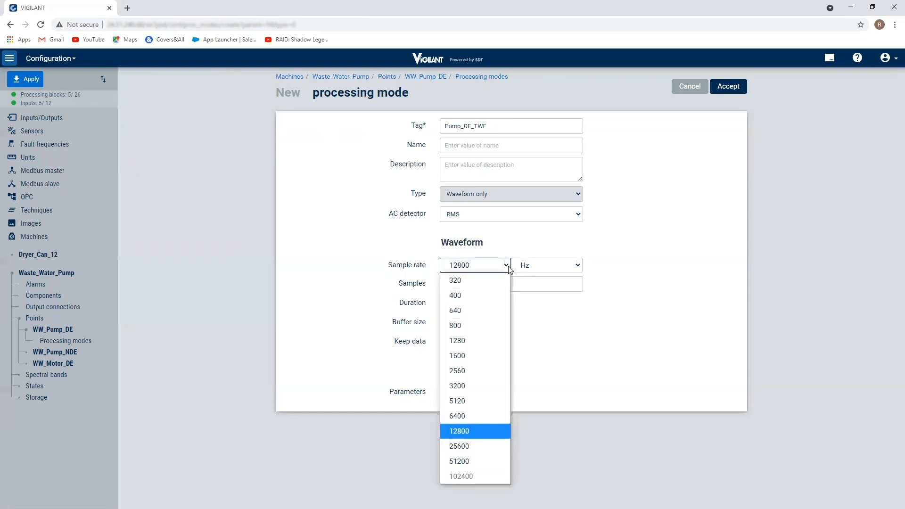
left_click(481, 445)
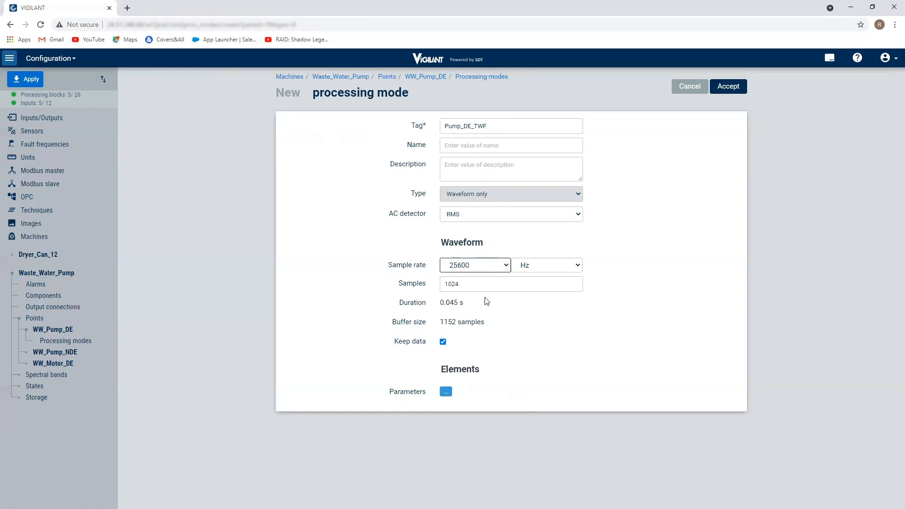
left_click_drag(463, 283, 435, 285)
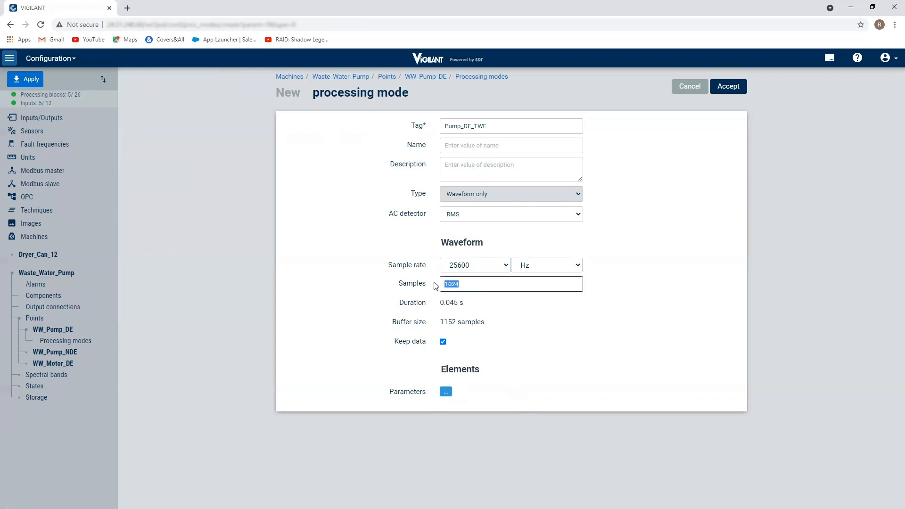
type("4096")
left_click(728, 87)
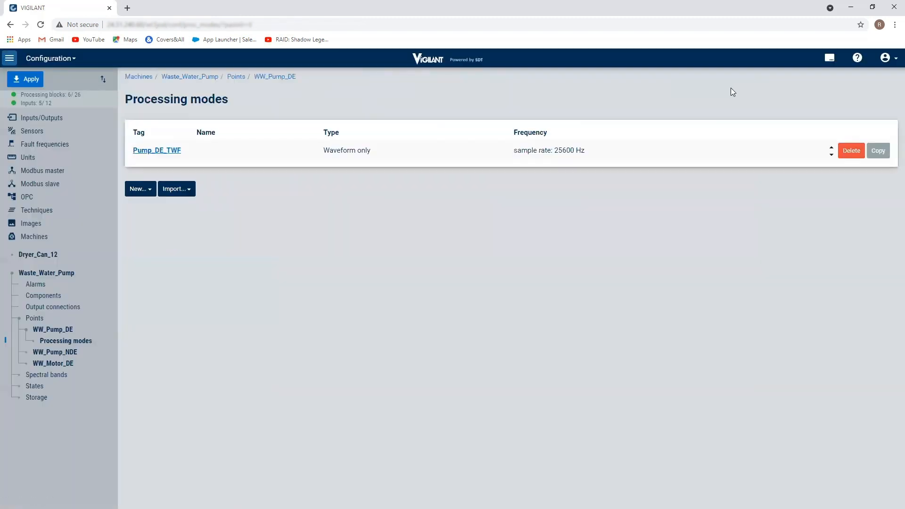
- Start a new demodulation processing mode for WW_Pump_DE and set its spectrum bins to 6400
left_click(145, 191)
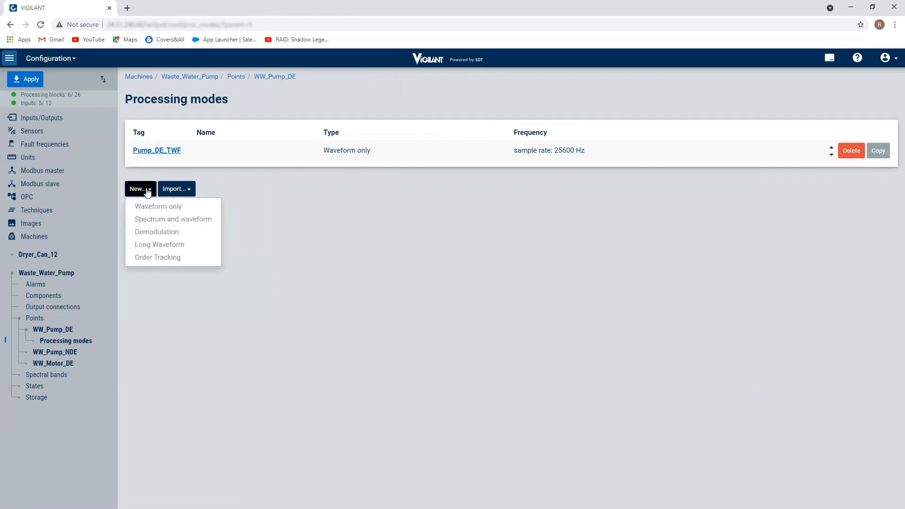
left_click(143, 233)
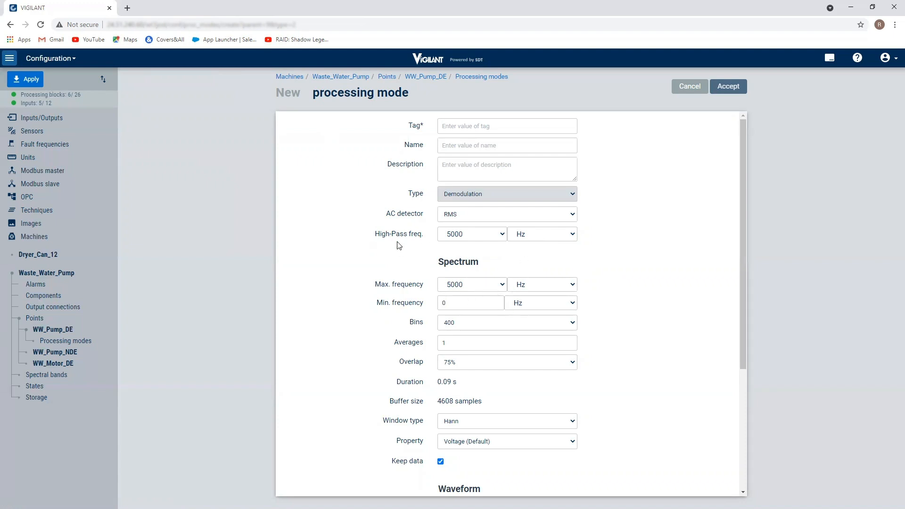
double_click(443, 304)
left_click(462, 302)
left_click(574, 324)
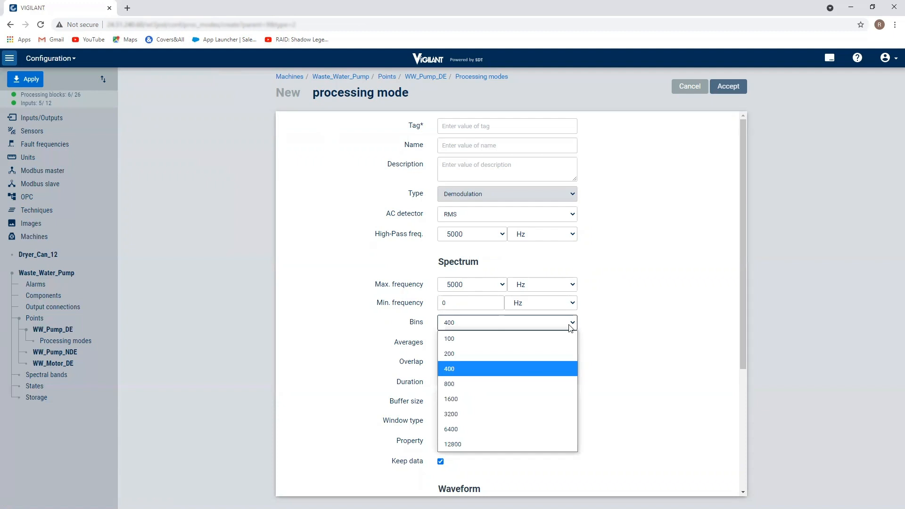
left_click(498, 429)
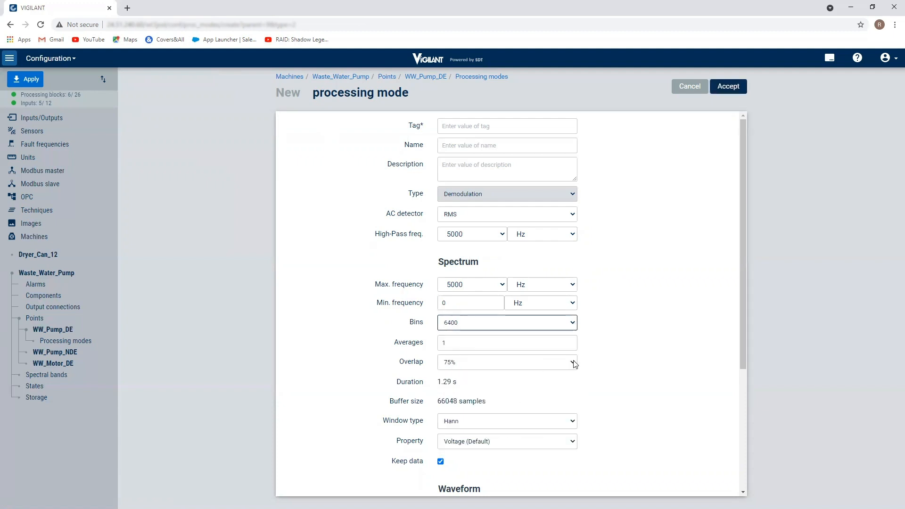
- Set the demodulation spectrum's overlap to 0%, averages to 4 and window type to Rectangular
left_click(542, 363)
left_click(542, 377)
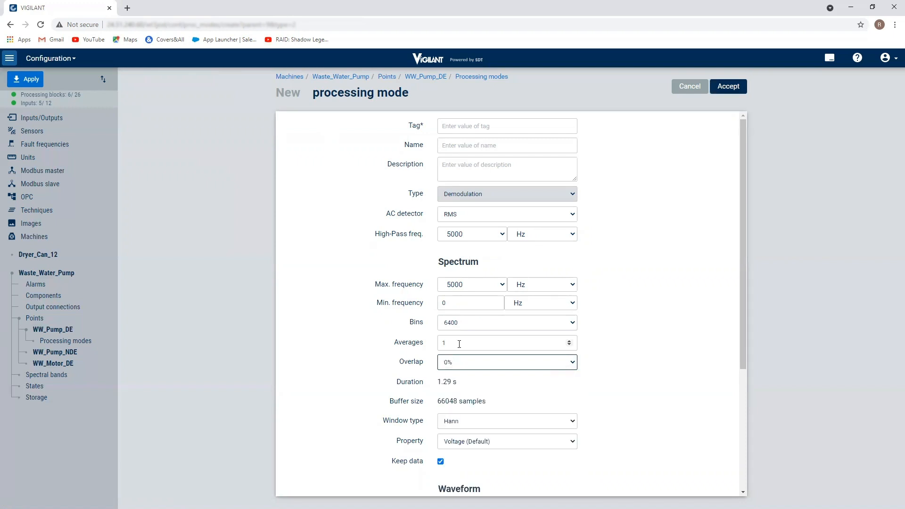
left_click(569, 341)
left_click(568, 341)
left_click(569, 340)
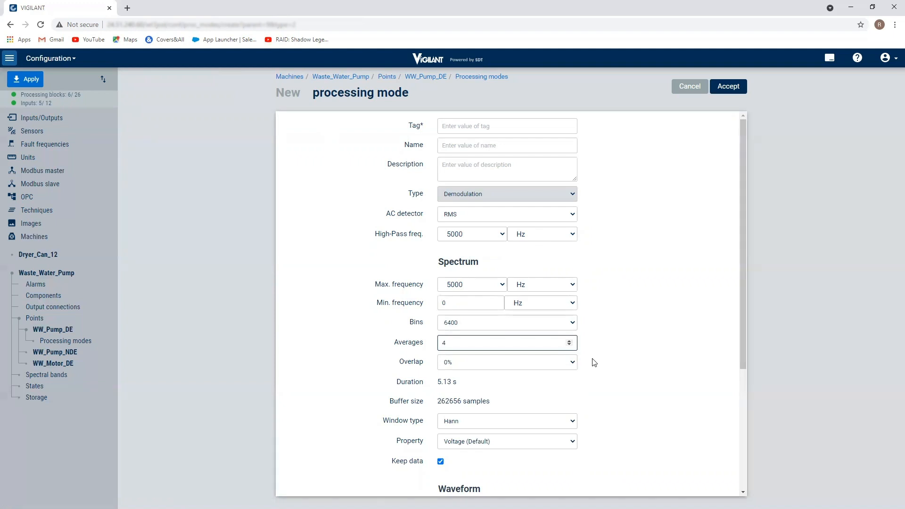
scroll(594, 362, "down", 2)
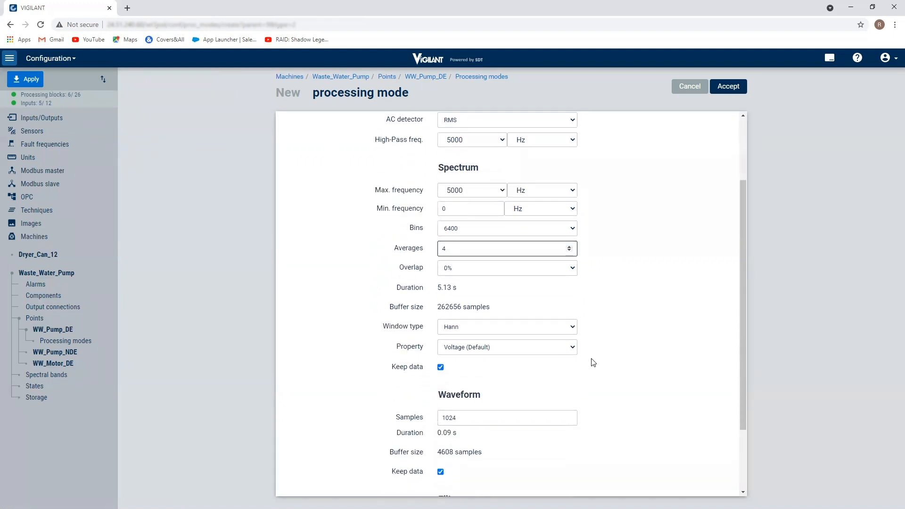
left_click(574, 330)
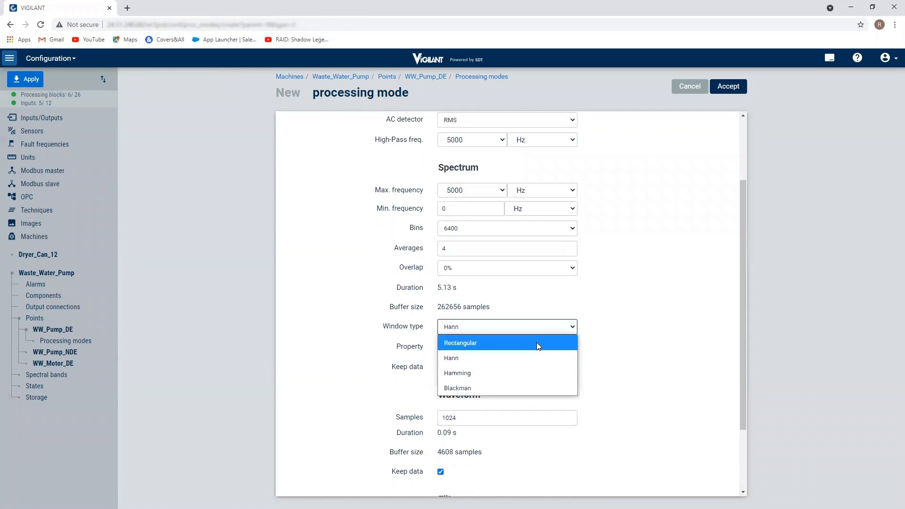
left_click(537, 342)
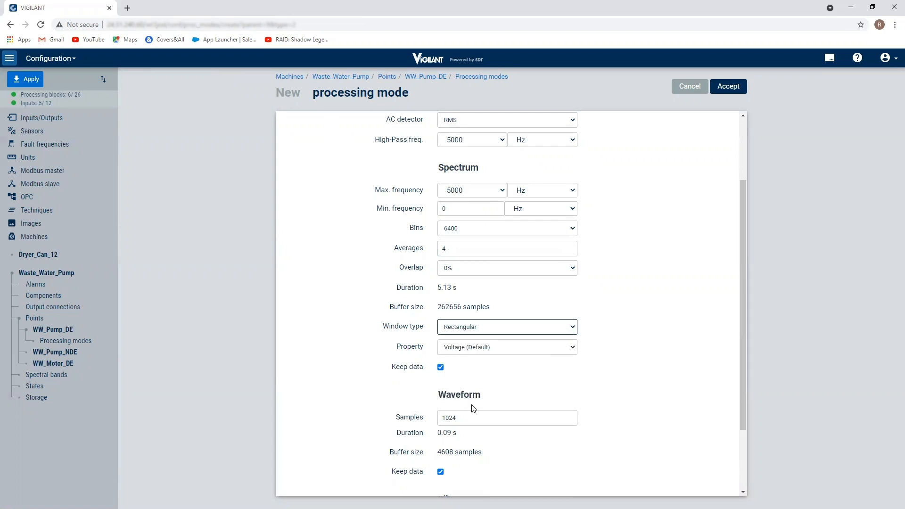
- Set the number of waveform samples for the demodulation mode to 4096
scroll(473, 408, "down", 1)
scroll(473, 408, "down", 1)
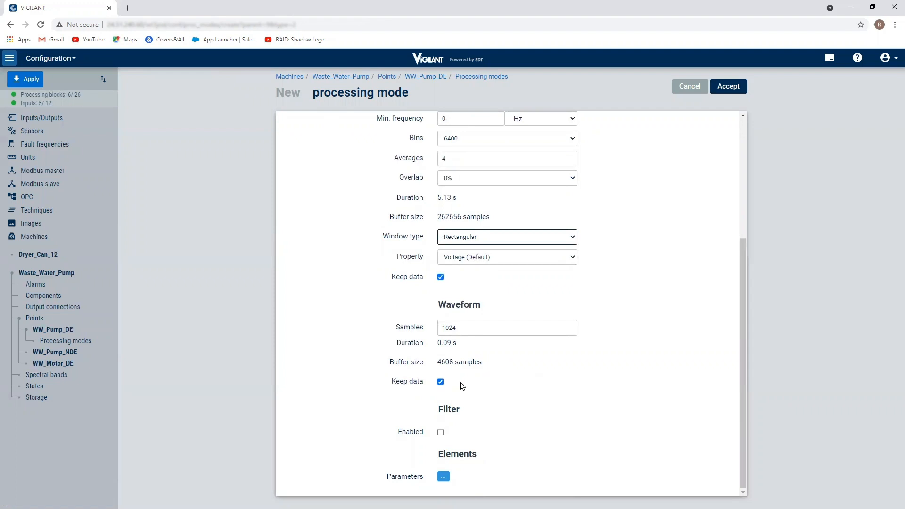
scroll(461, 385, "up", 2)
scroll(461, 385, "down", 2)
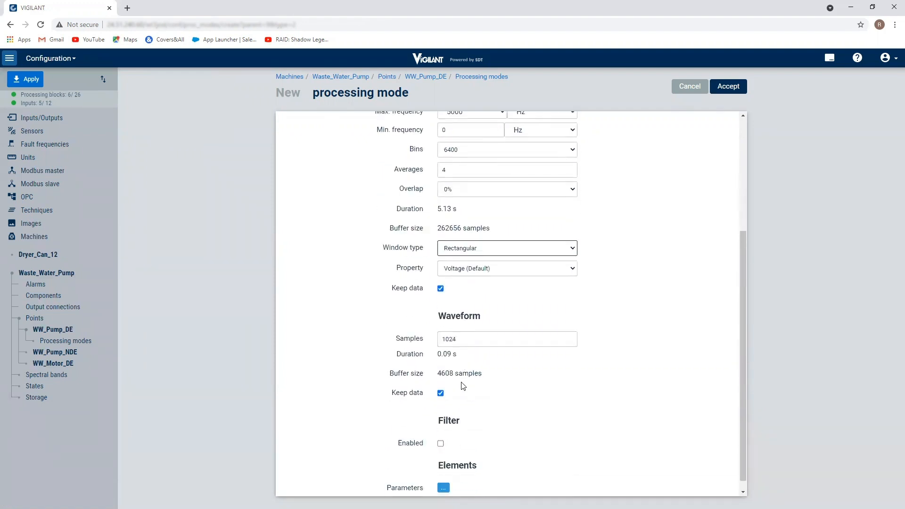
left_click_drag(468, 329, 429, 330)
type("4096")
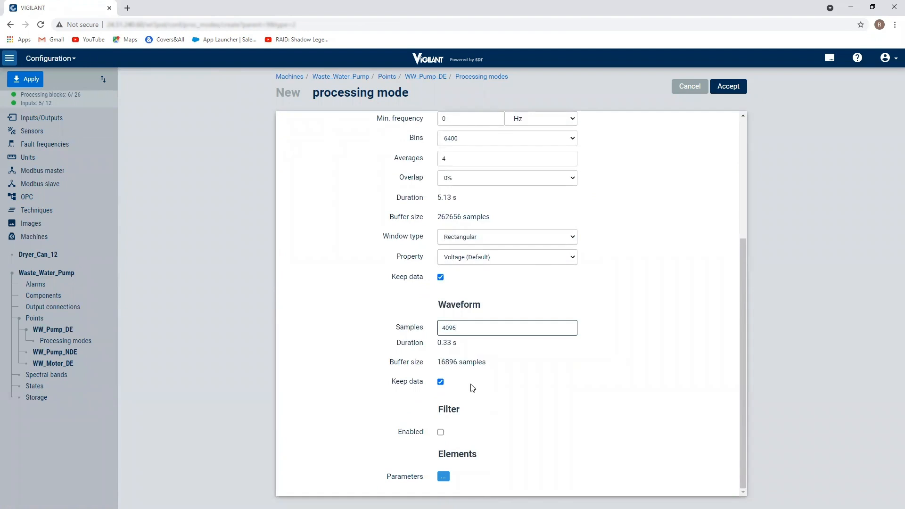
- Enable the filter before demodulation with pass type High-pass and filter type Bessel
left_click(441, 432)
scroll(465, 408, "down", 2)
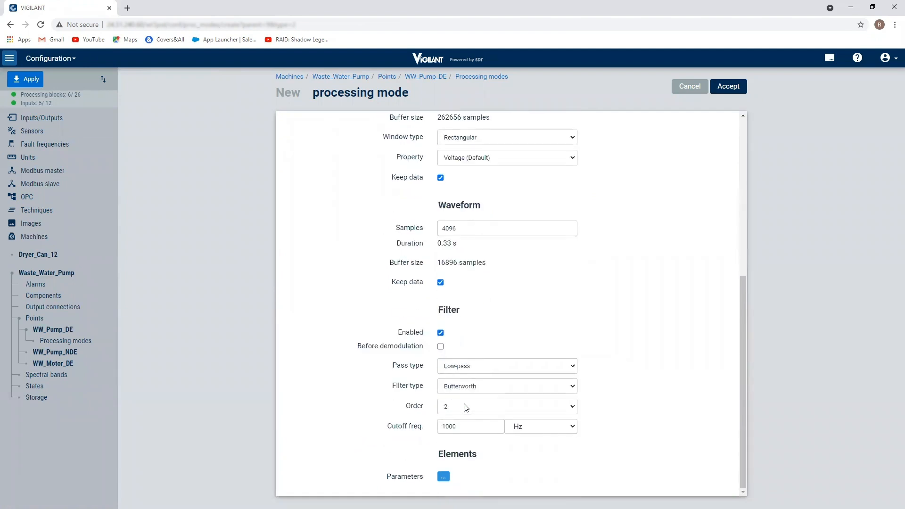
left_click(440, 346)
left_click(571, 370)
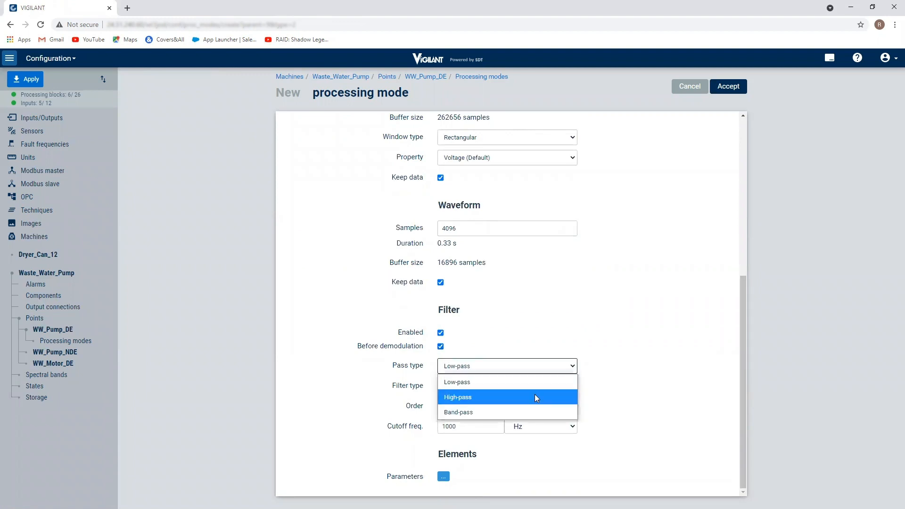
left_click(534, 397)
left_click(573, 389)
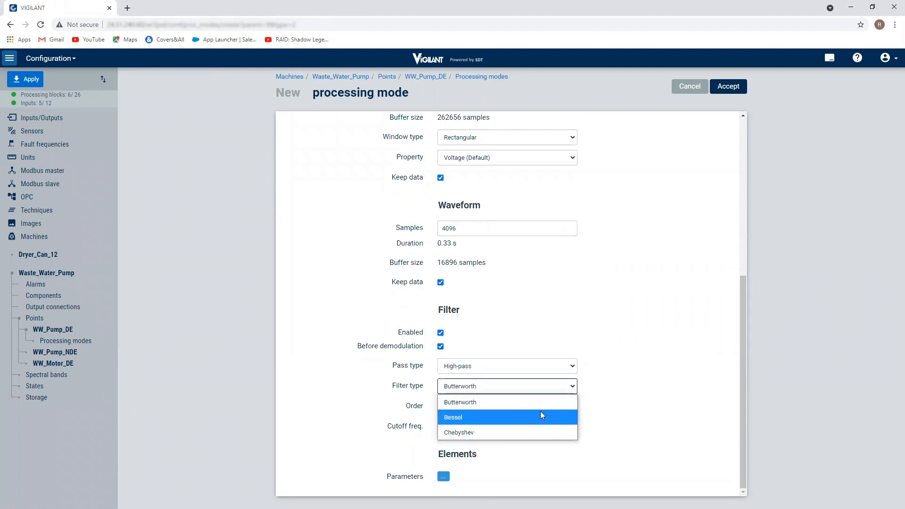
left_click(540, 417)
- Set the demodulation filter's order to 4 and its cutoff frequency to 300 Hz
left_click(572, 407)
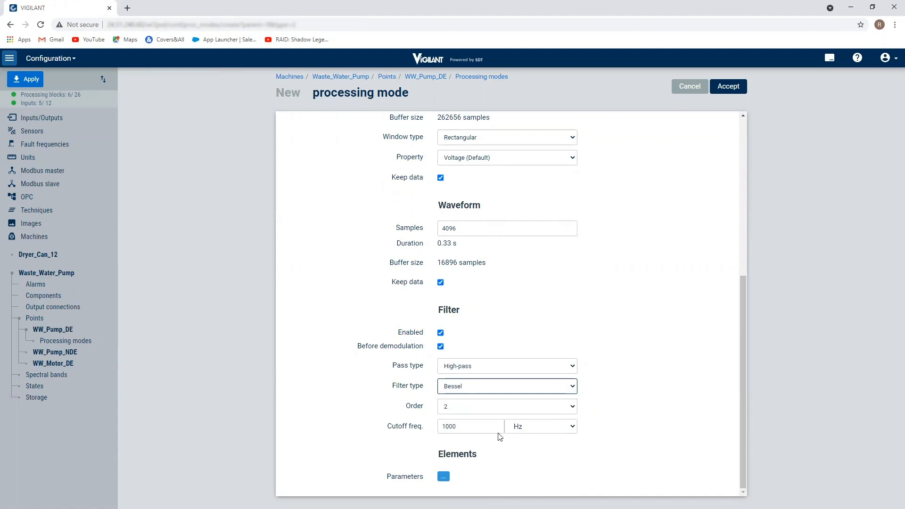
left_click(497, 436)
key("Tab")
type("300")
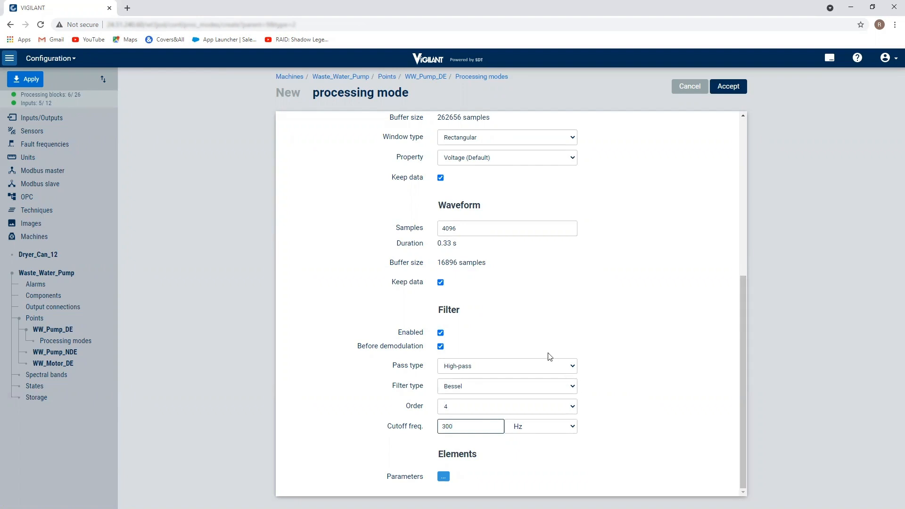
scroll(551, 353, "up", 3)
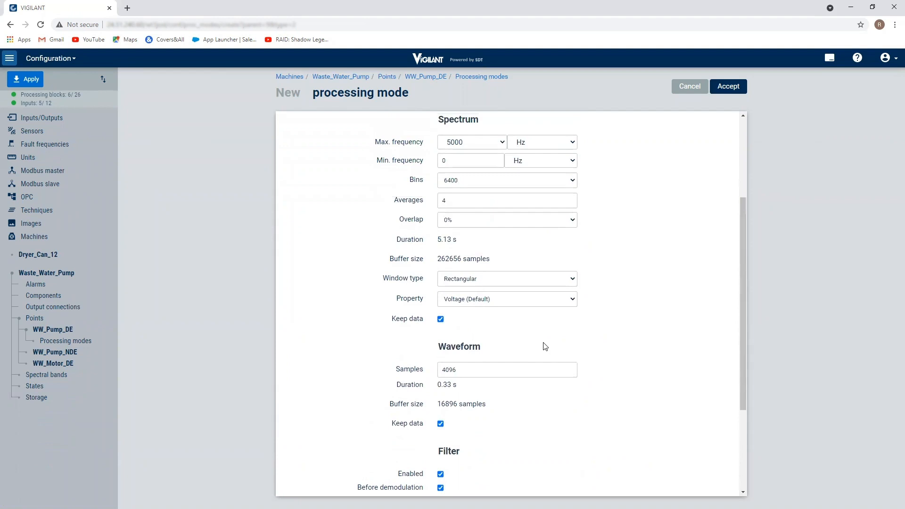
scroll(544, 346, "up", 1)
scroll(477, 297, "up", 2)
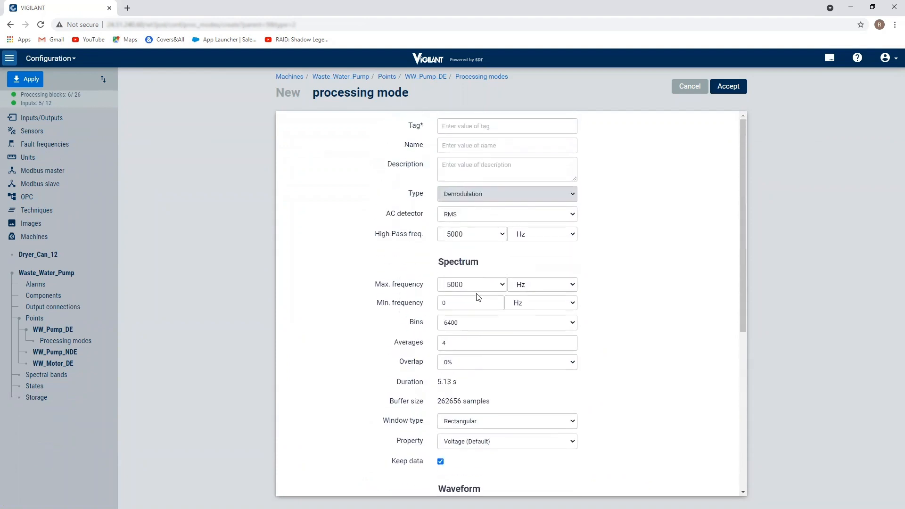
left_click(743, 87)
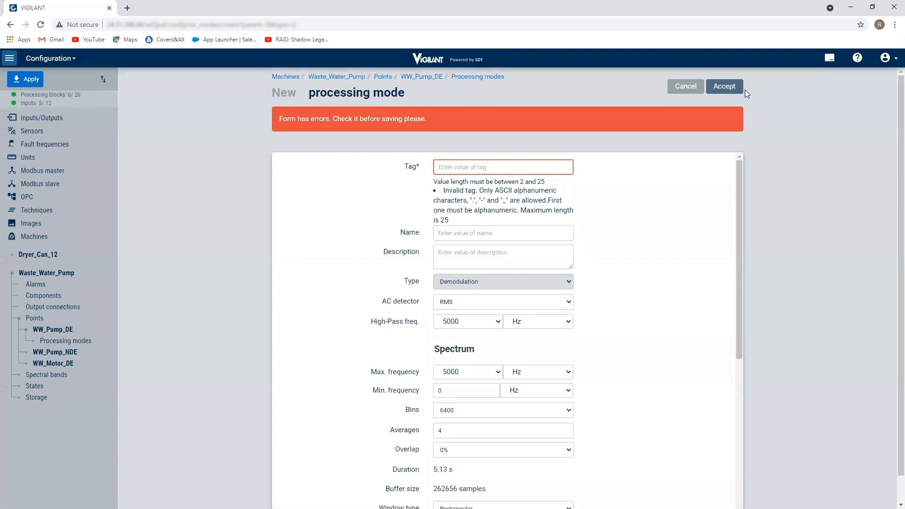
left_click(453, 168)
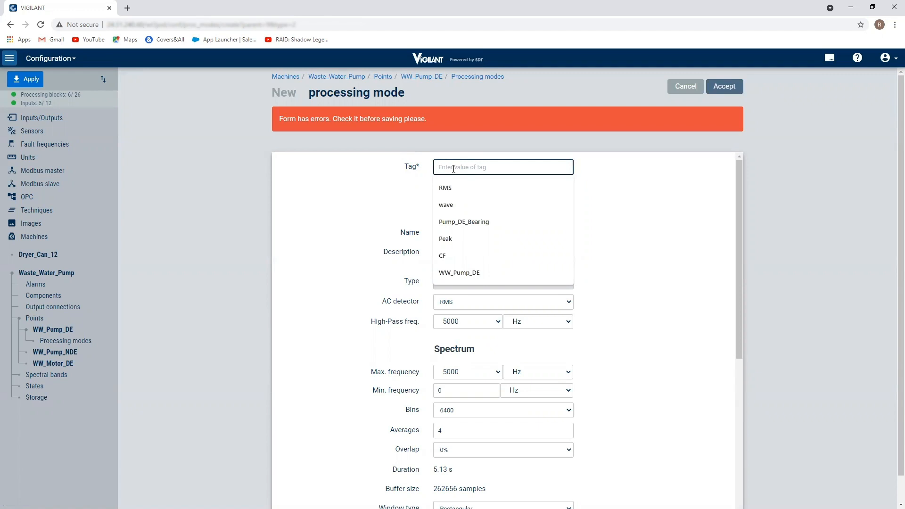
type("W")
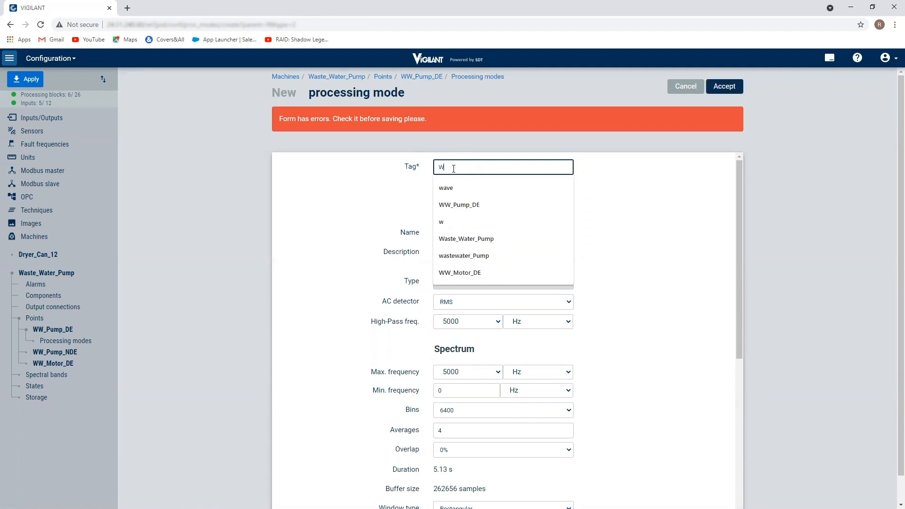
type("W_Pump")
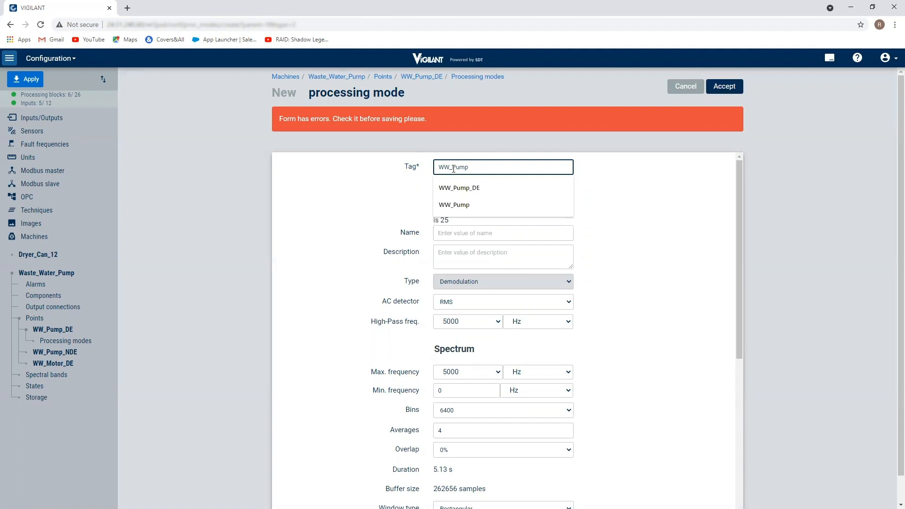
type("_")
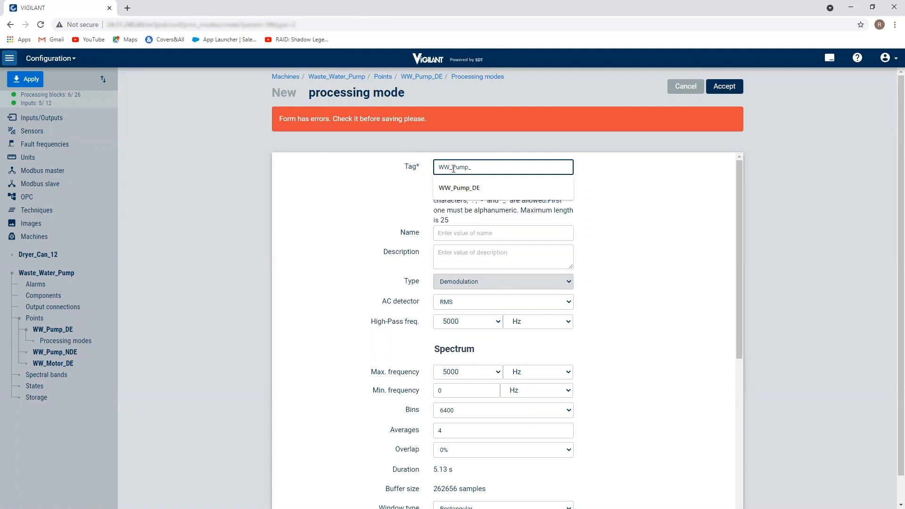
key("BackSpace")
key("BackSpace")
key("BackSpace")
key("BackSpace")
key("BackSpace")
key("BackSpace")
key("BackSpace")
key("BackSpace")
- Tag the new demodulation processing mode Pump_DE_Demod and save it
type("Pump")
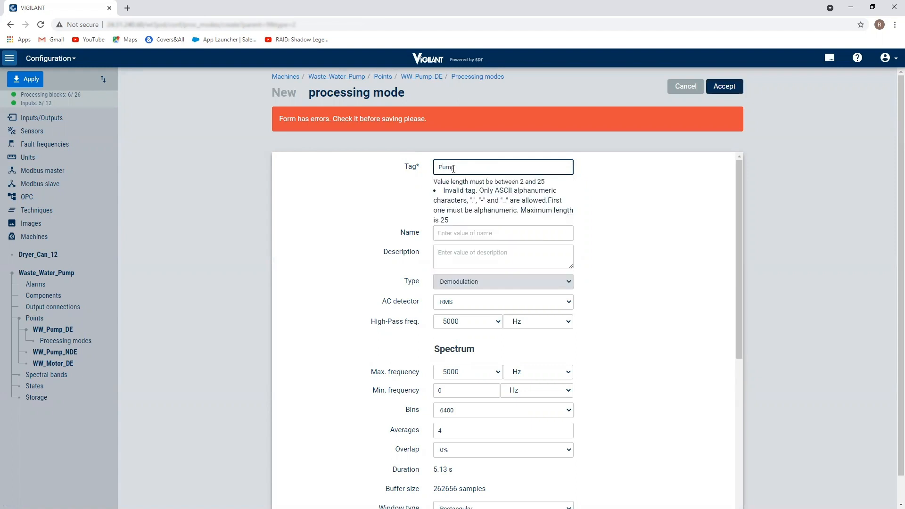
left_click(454, 168)
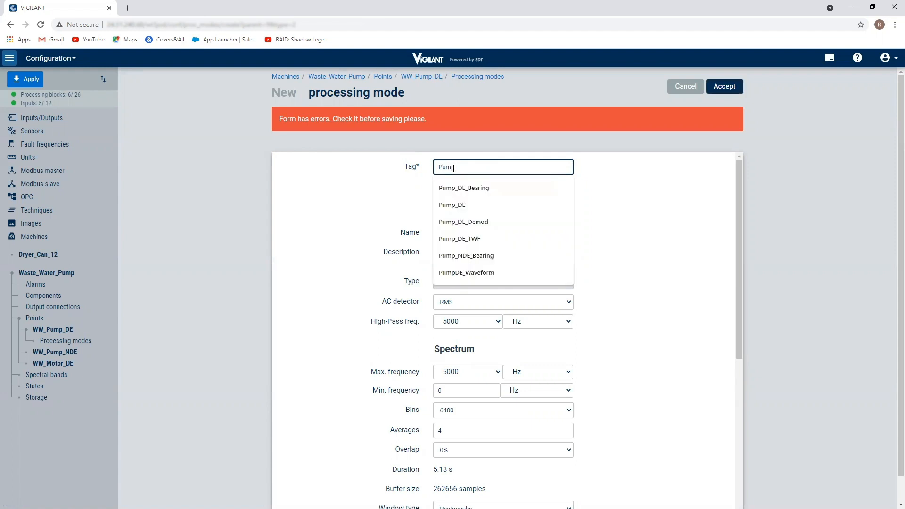
type("_DE_DEMOD")
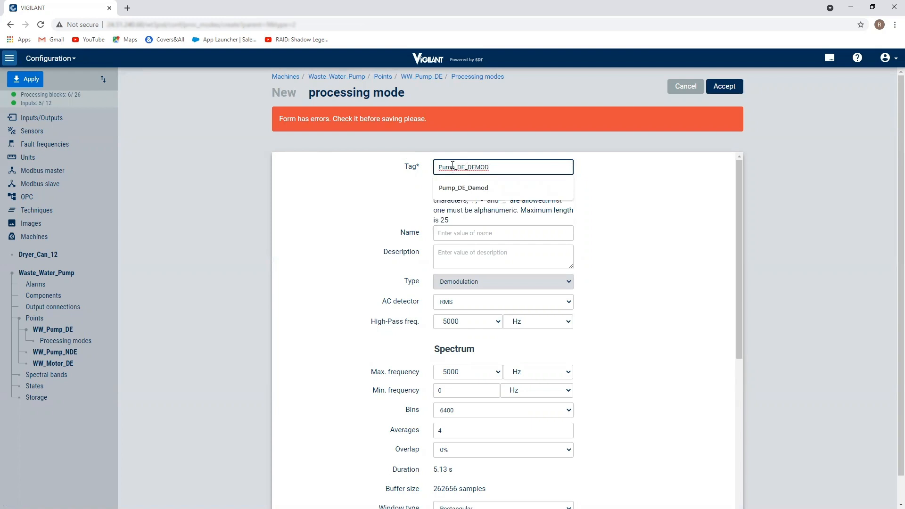
left_click(464, 187)
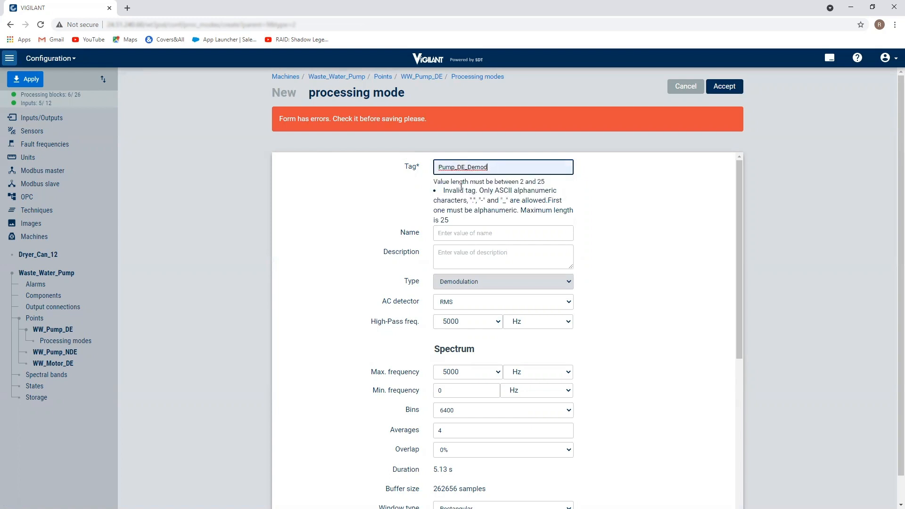
left_click(729, 91)
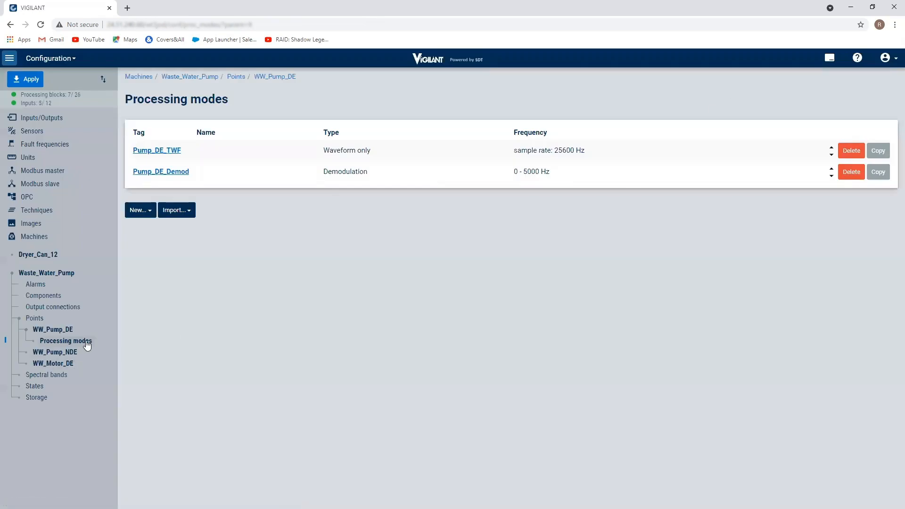
- Start a new parameter under the Pump_DE_TWF processing mode of WW_Pump_DE and tag it US_RMS
left_click(33, 343)
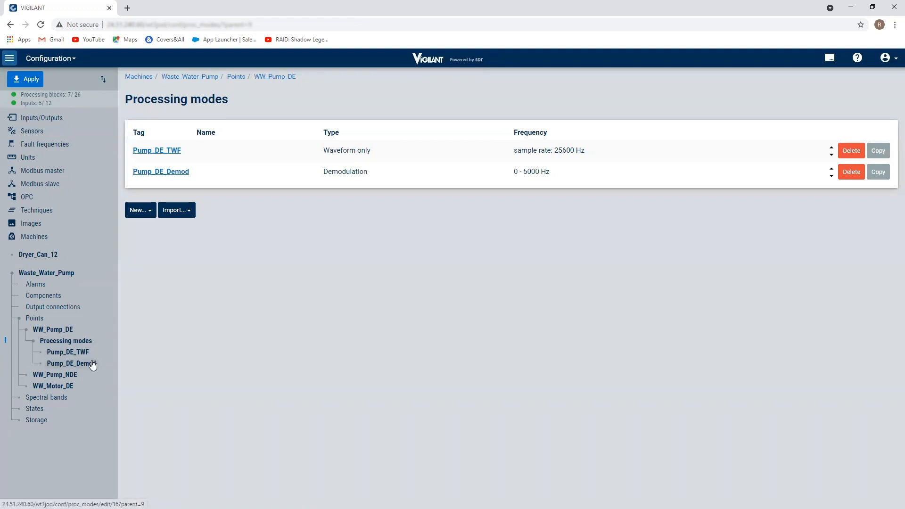
left_click(39, 353)
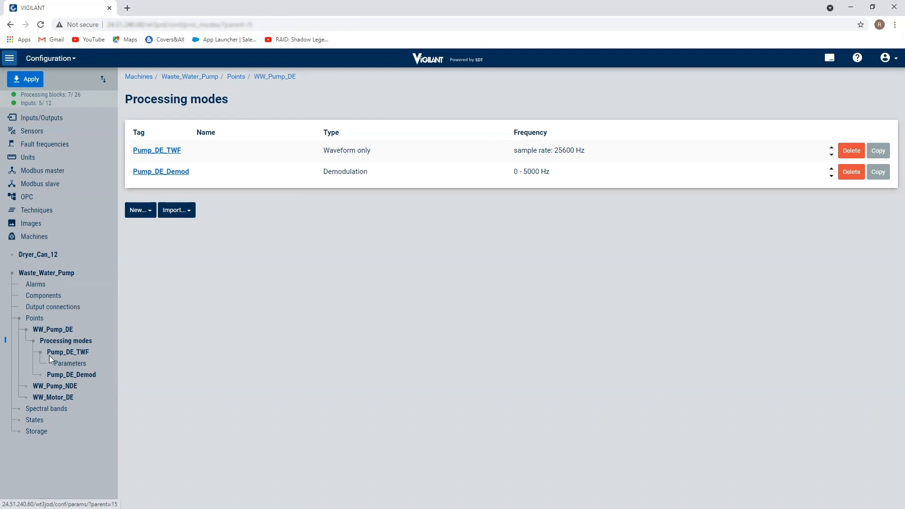
left_click(75, 363)
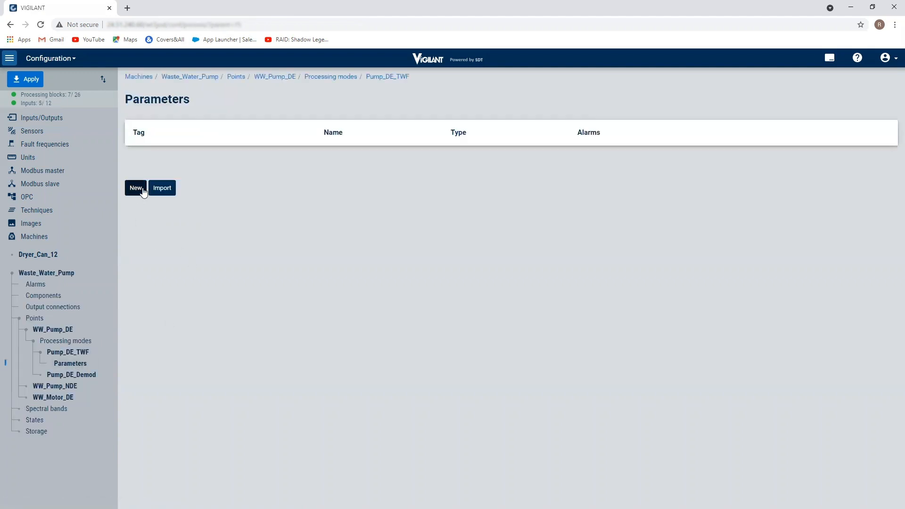
left_click(136, 188)
left_click(447, 127)
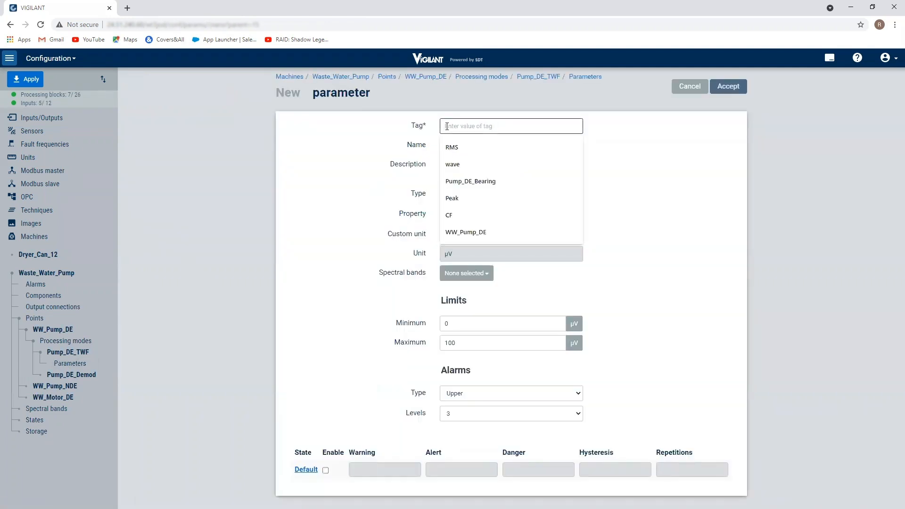
type("RMS")
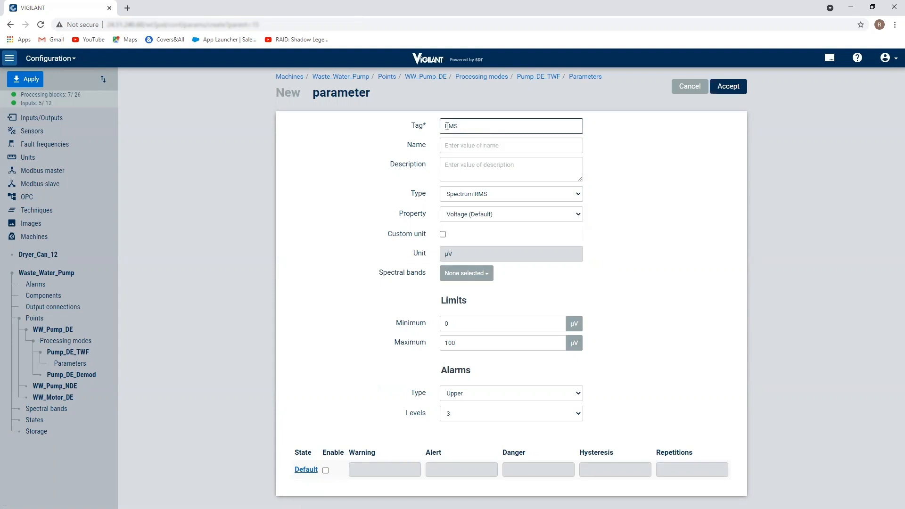
type("US_")
- Set the US_RMS parameter's type to Waveform RMS and give it the custom unit dBµV
left_click(580, 194)
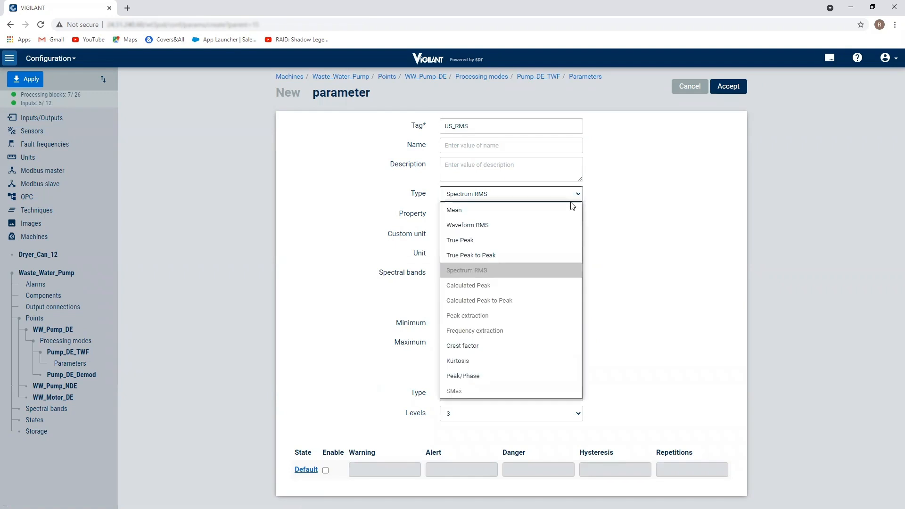
left_click(509, 226)
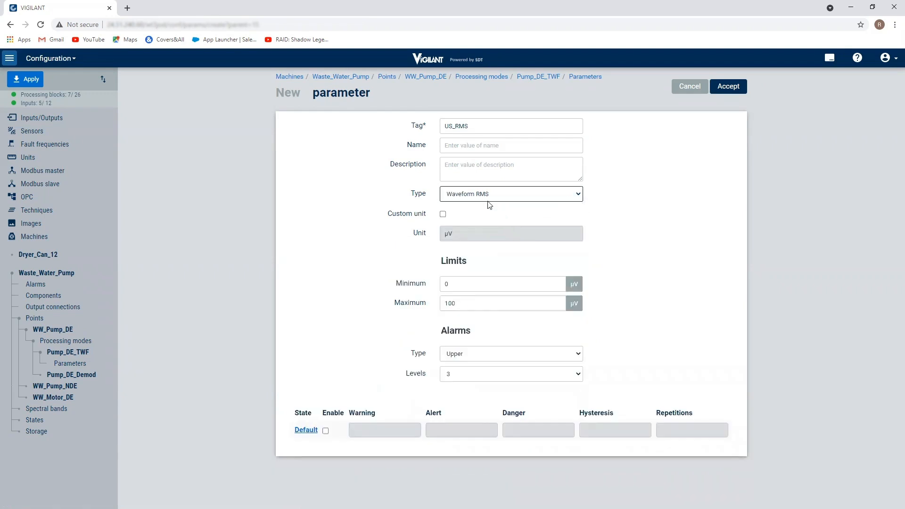
left_click(443, 214)
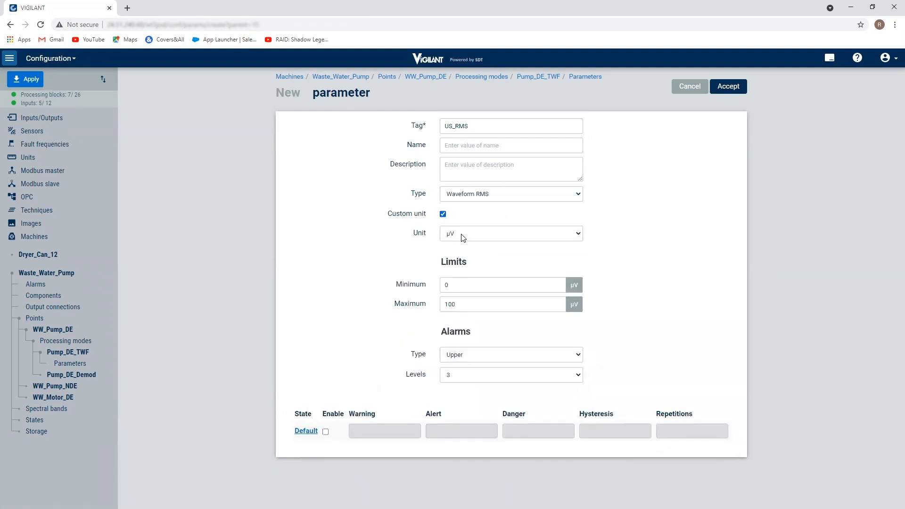
left_click(581, 235)
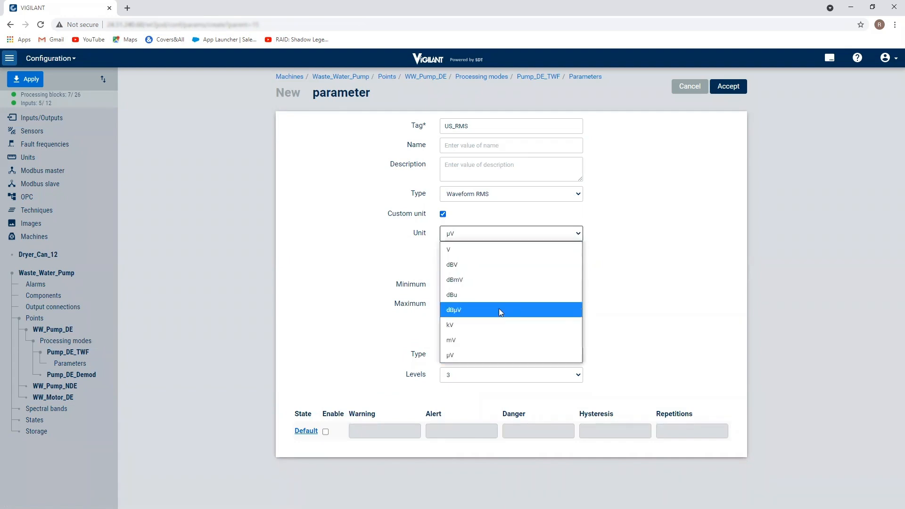
left_click(498, 309)
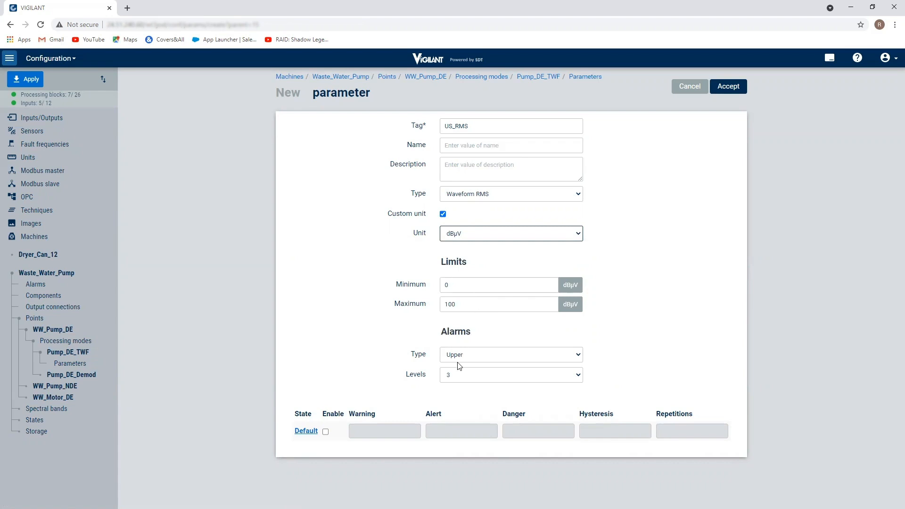
- Enable US_RMS alarms for the Default state with warning 30, alert 38 and danger 46, and save the parameter
left_click(326, 432)
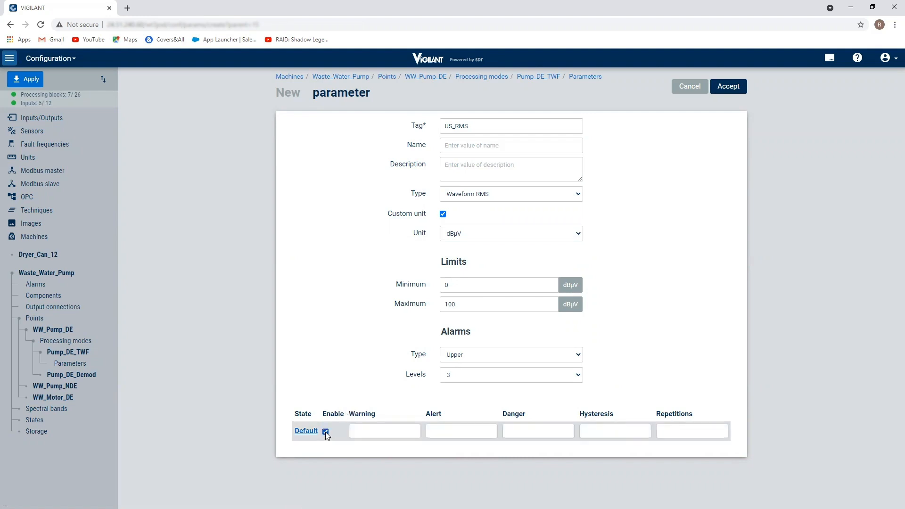
left_click(387, 431)
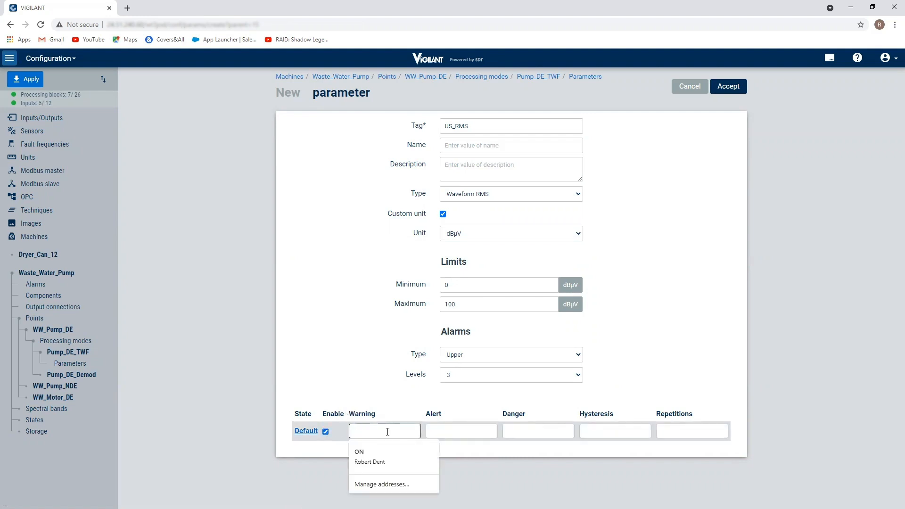
left_click(436, 428)
left_click(402, 432)
type("30")
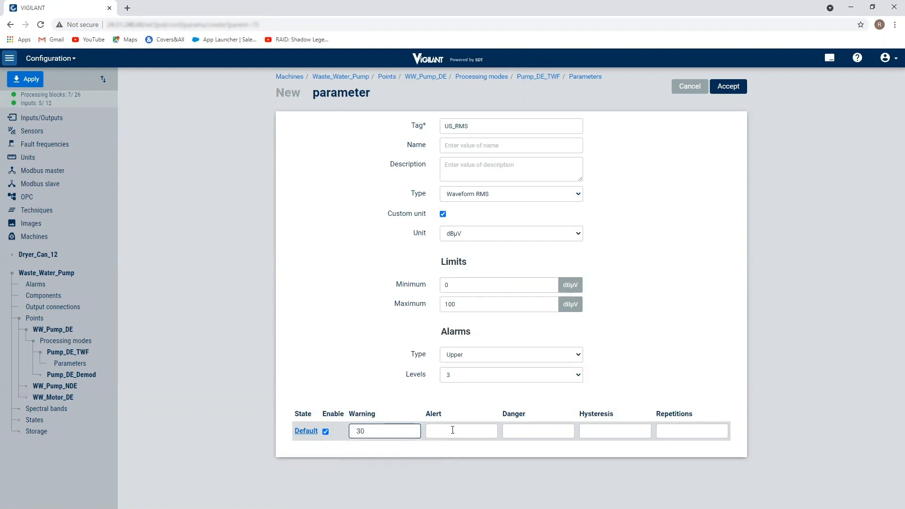
left_click(452, 430)
type("38")
left_click(525, 432)
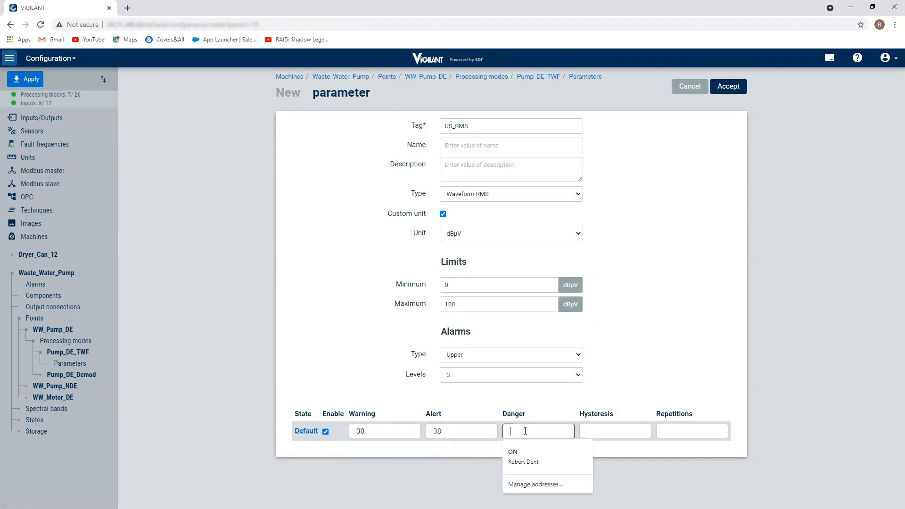
type("46")
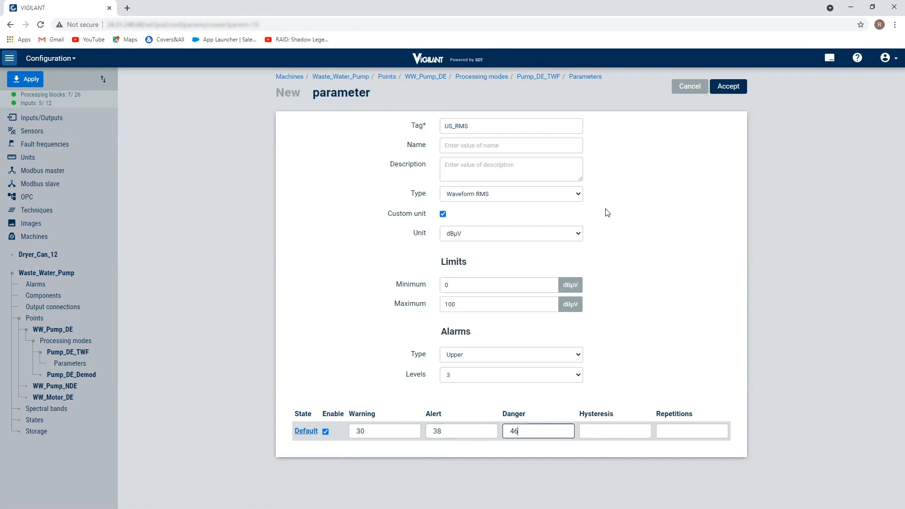
left_click(727, 88)
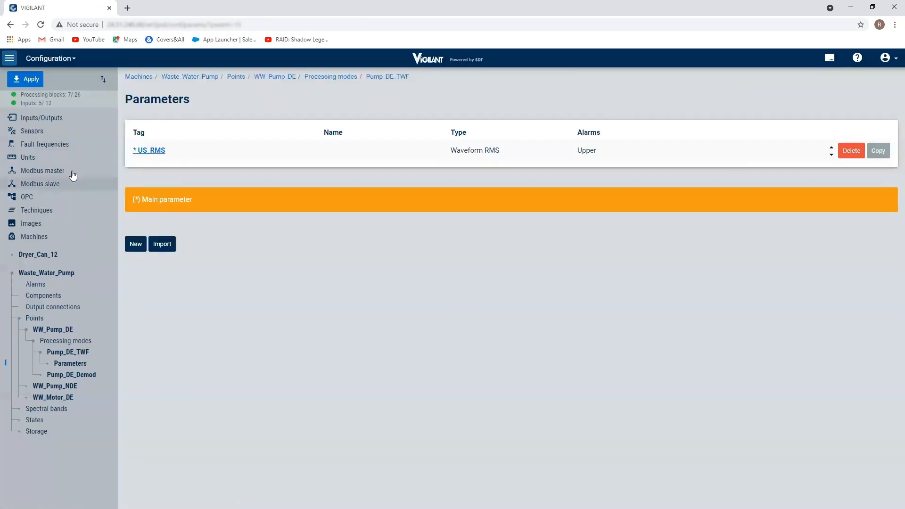
- Start another parameter for the Pump_DE_TWF processing mode and tag it US_Peak
left_click(136, 245)
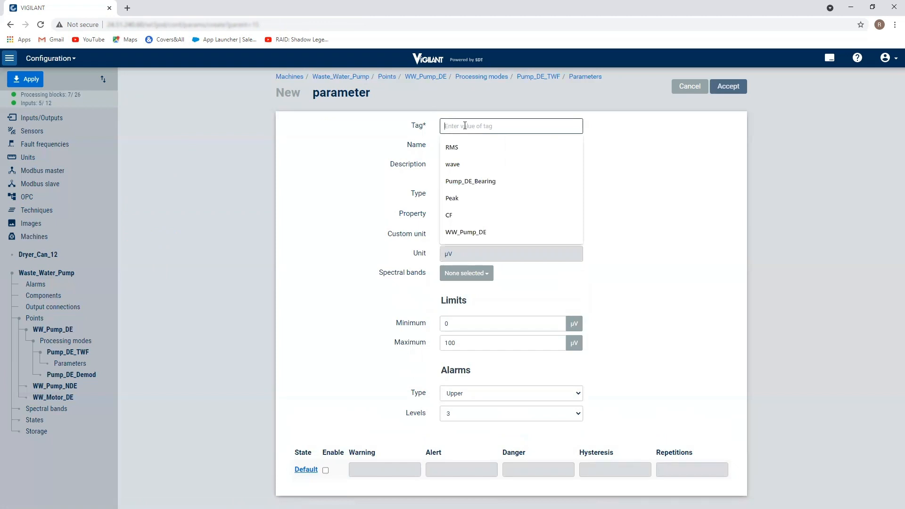
type("US")
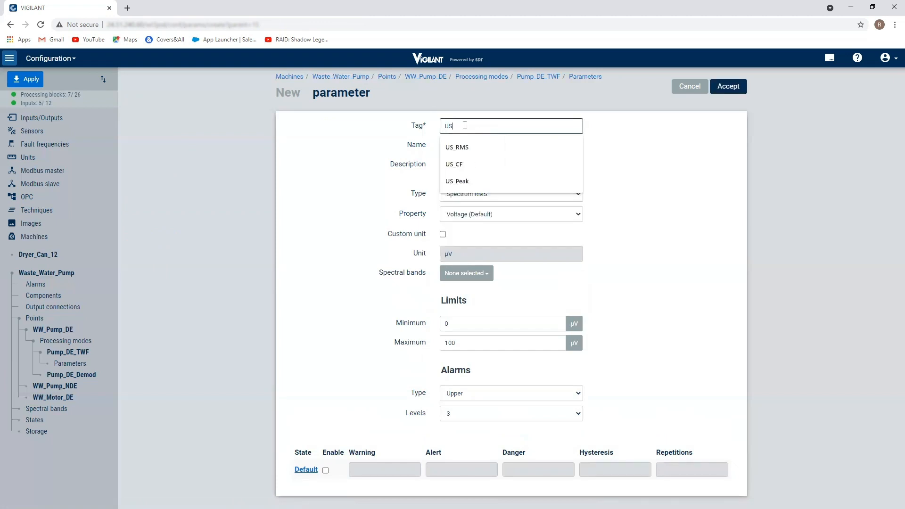
key("Down")
key("Down")
key("Down")
key("Return")
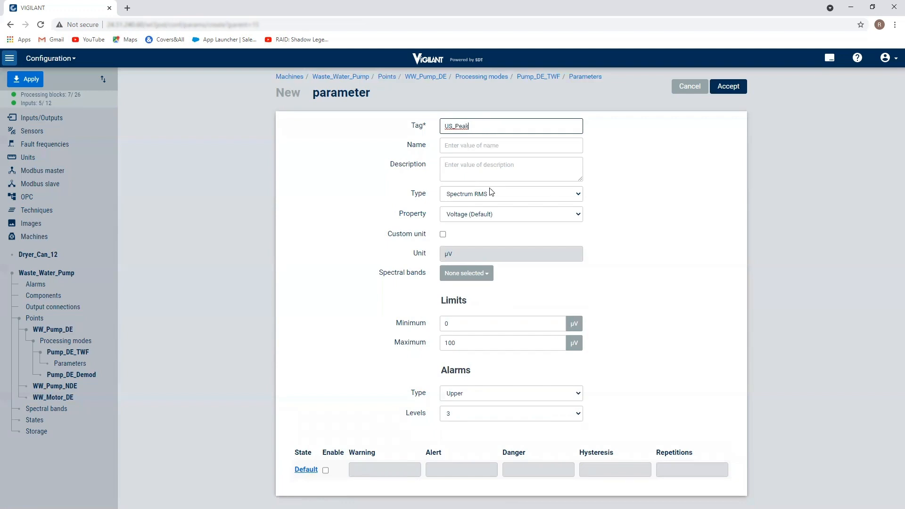
- Set the US_Peak parameter's type to True Peak and give it the custom unit dBµV
left_click(580, 200)
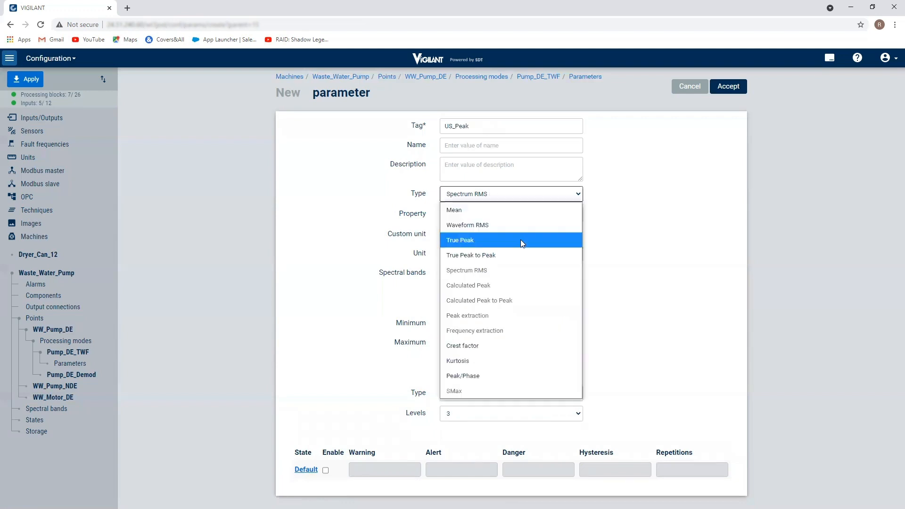
left_click(520, 240)
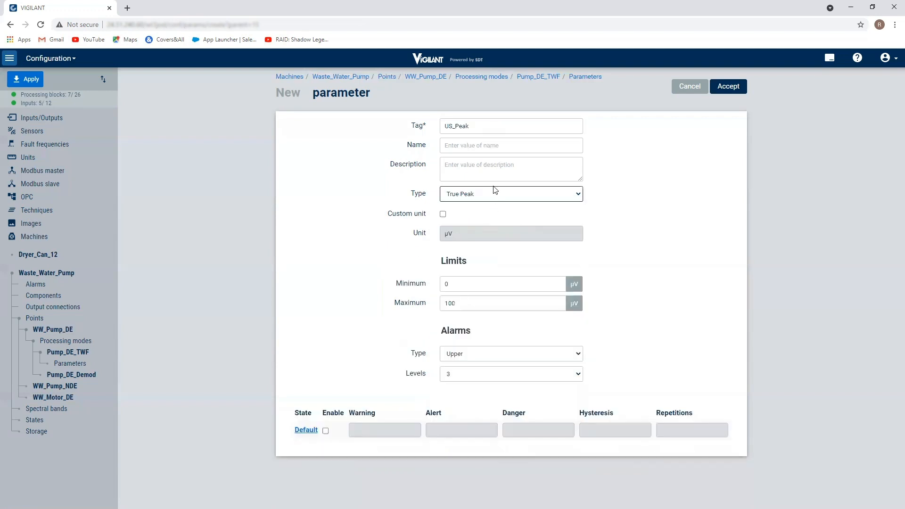
left_click(443, 215)
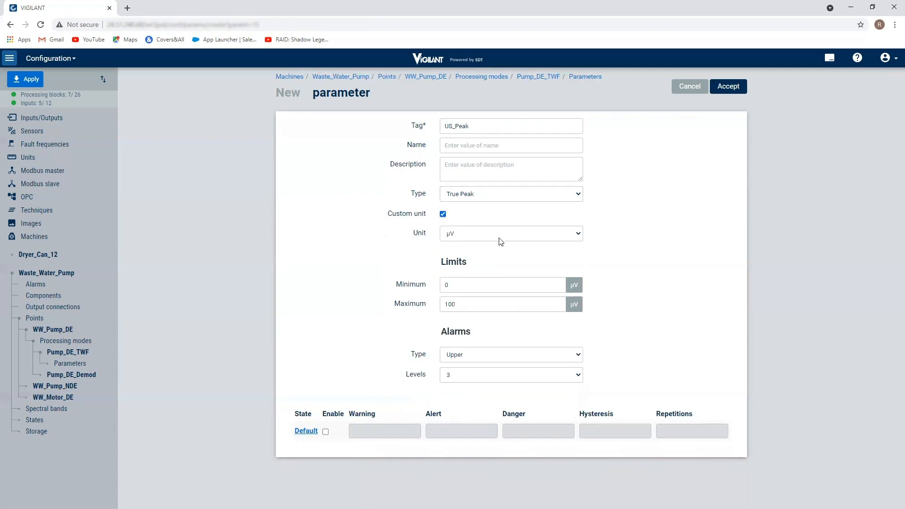
left_click(578, 235)
left_click(497, 309)
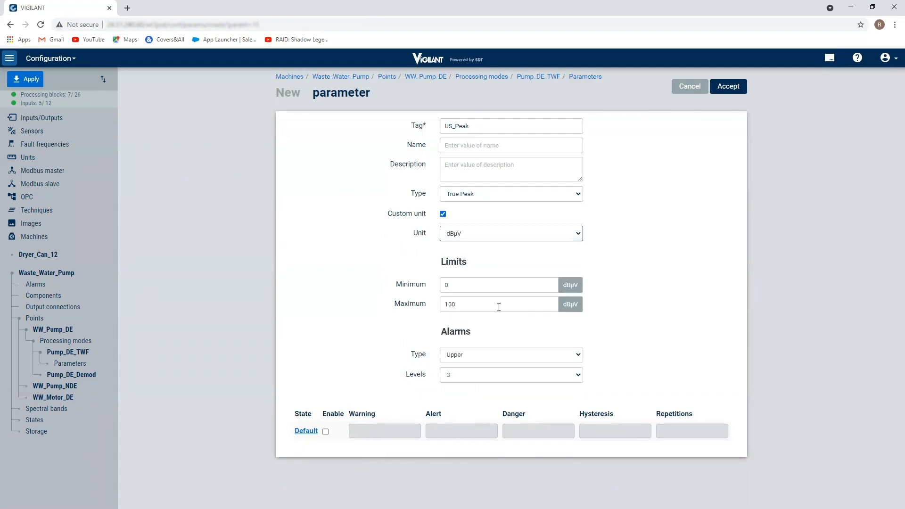
- Enable US_Peak alarms for the Default state with warning 50, alert 58 and danger 66, and save the parameter
left_click(326, 432)
left_click(372, 430)
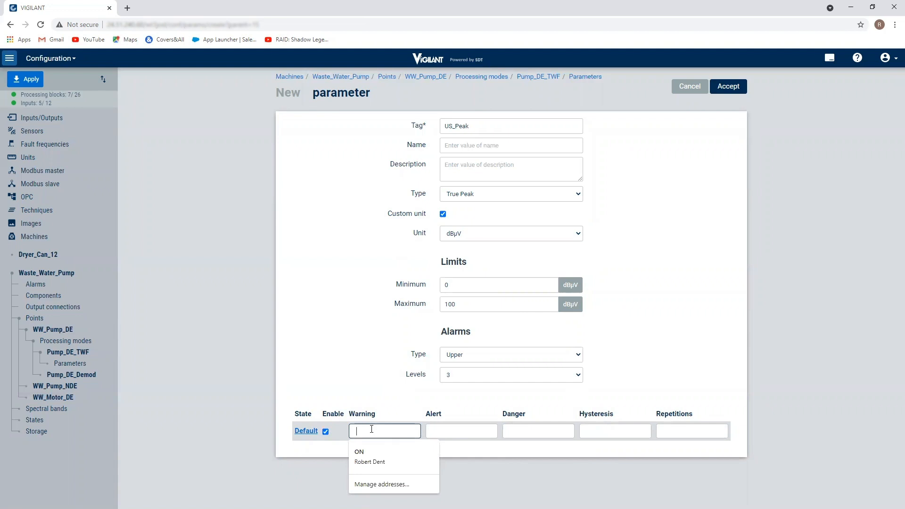
type("50")
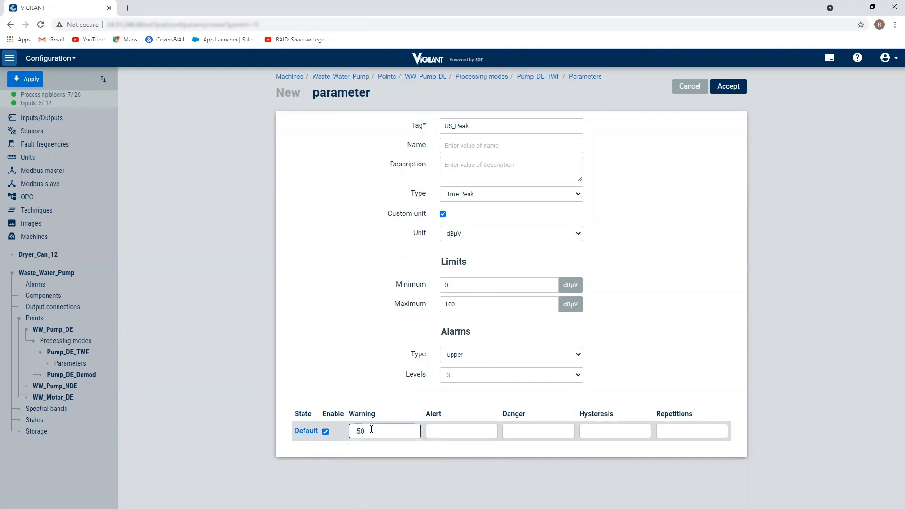
left_click(437, 428)
type("58")
left_click(518, 431)
type("66")
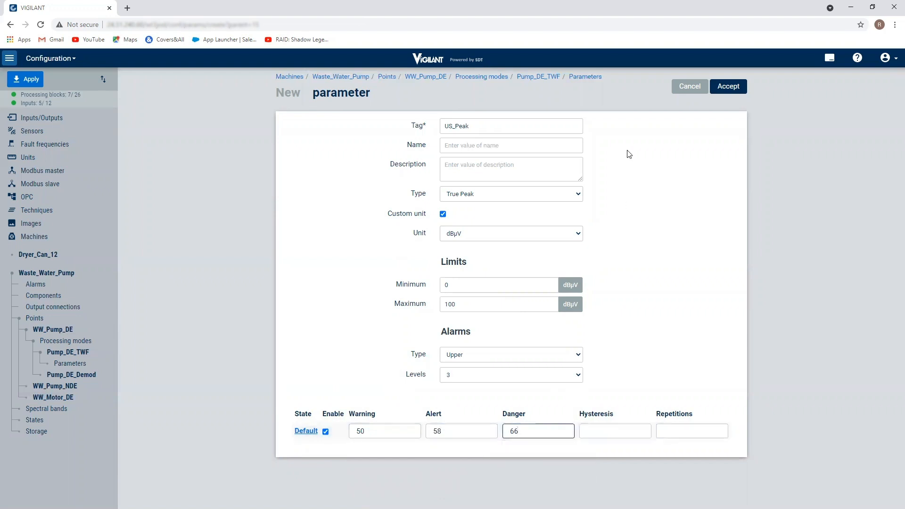
left_click(728, 87)
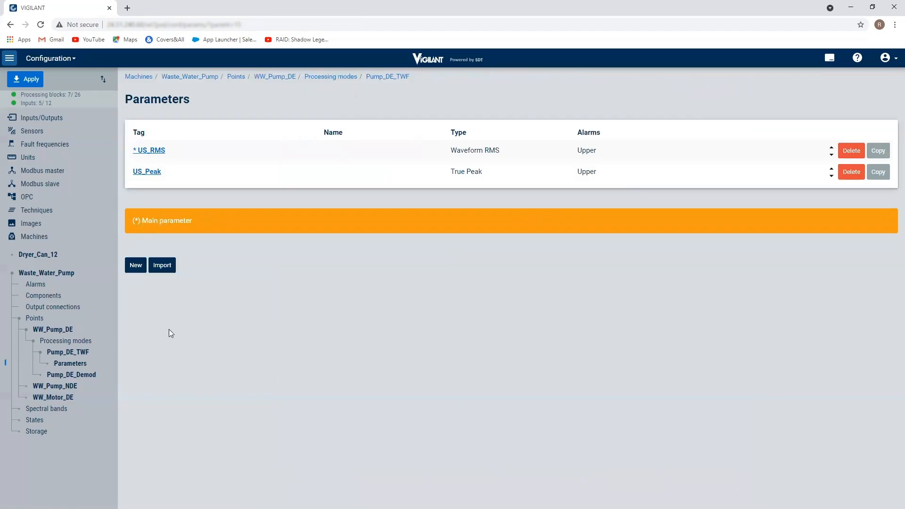
- Start another Pump_DE_TWF parameter, tag it US_CF and set its type to Crest factor
left_click(137, 265)
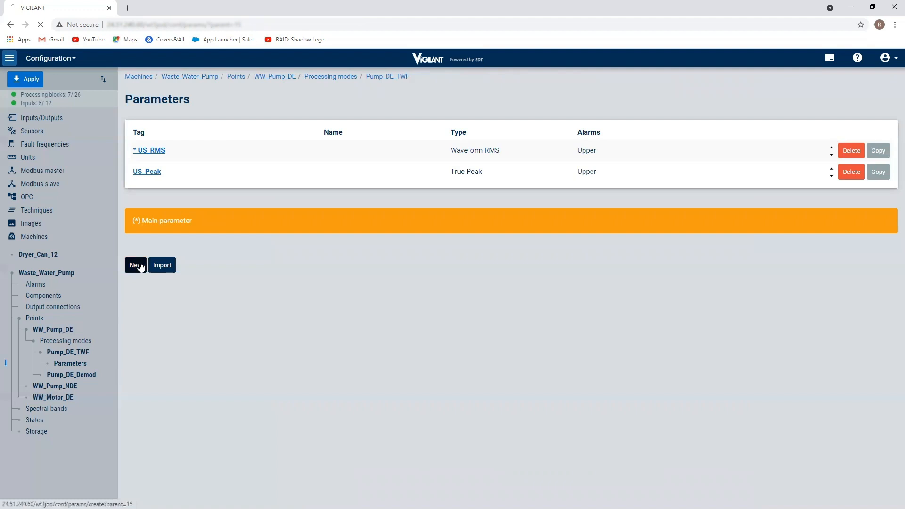
left_click(455, 125)
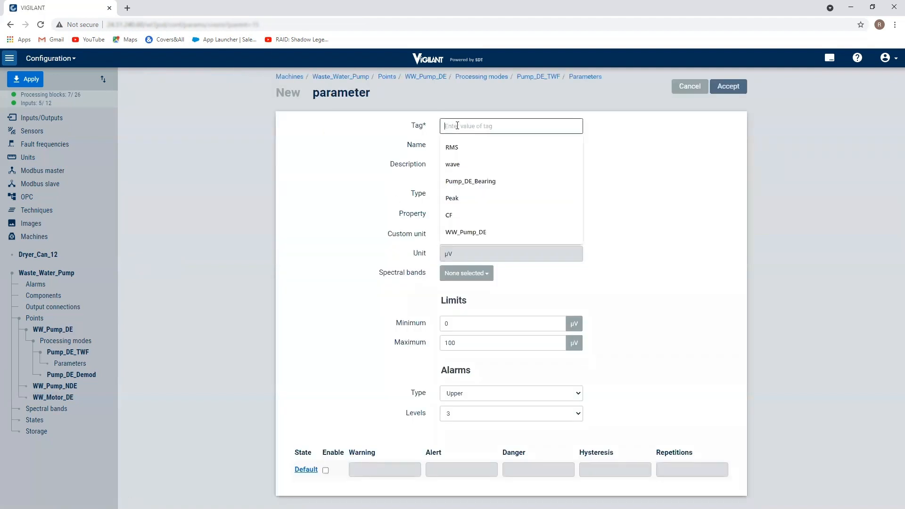
type("U")
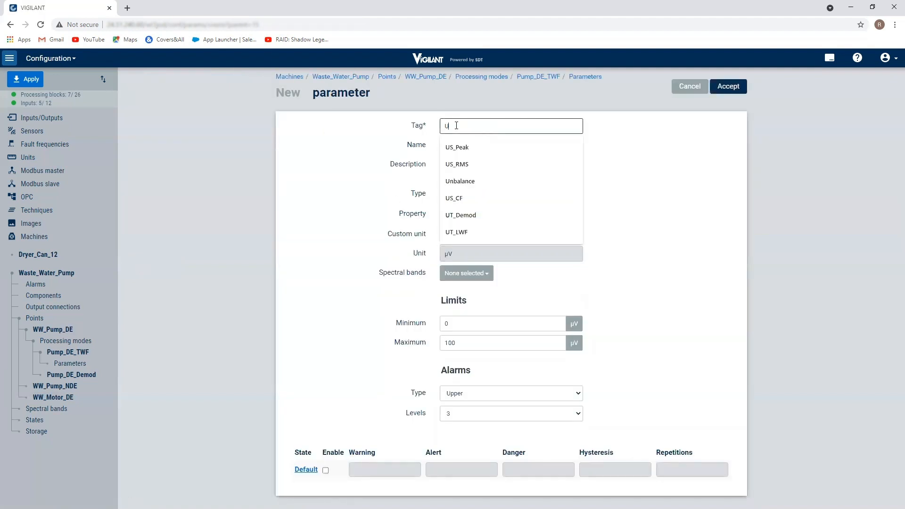
type("S_CF")
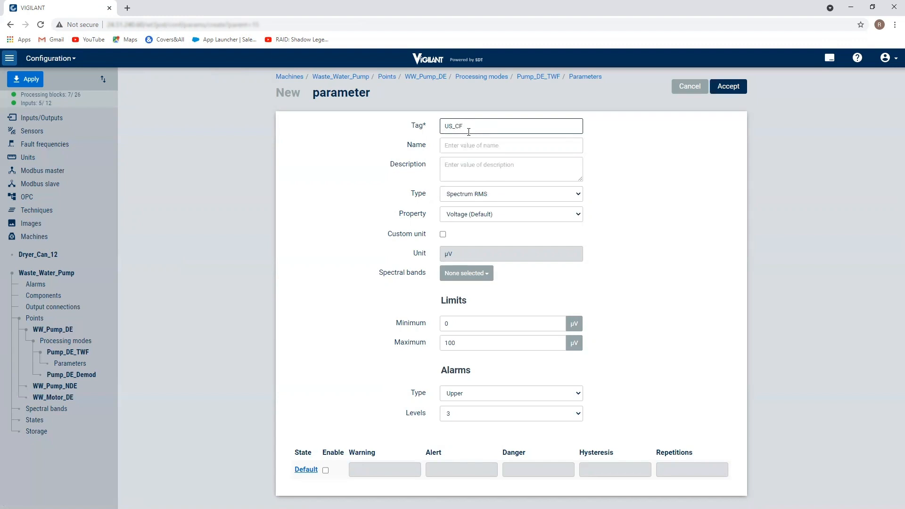
left_click(577, 194)
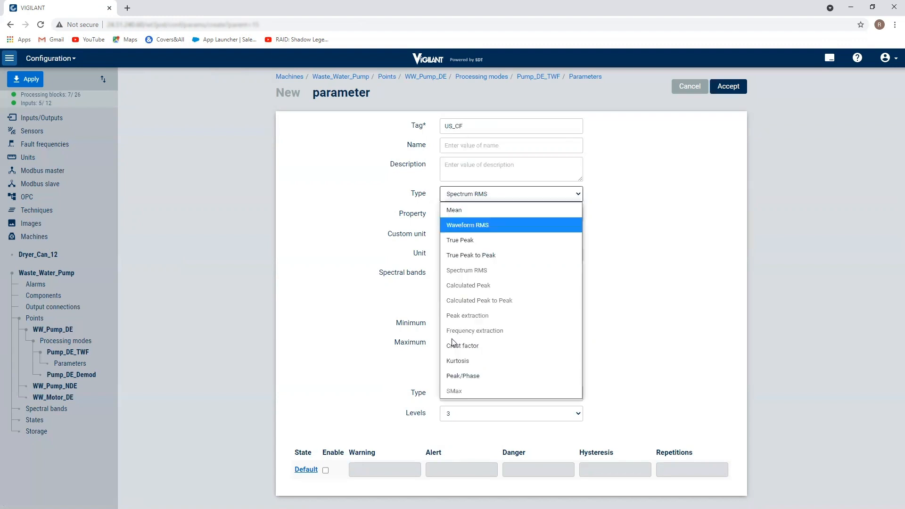
left_click(454, 347)
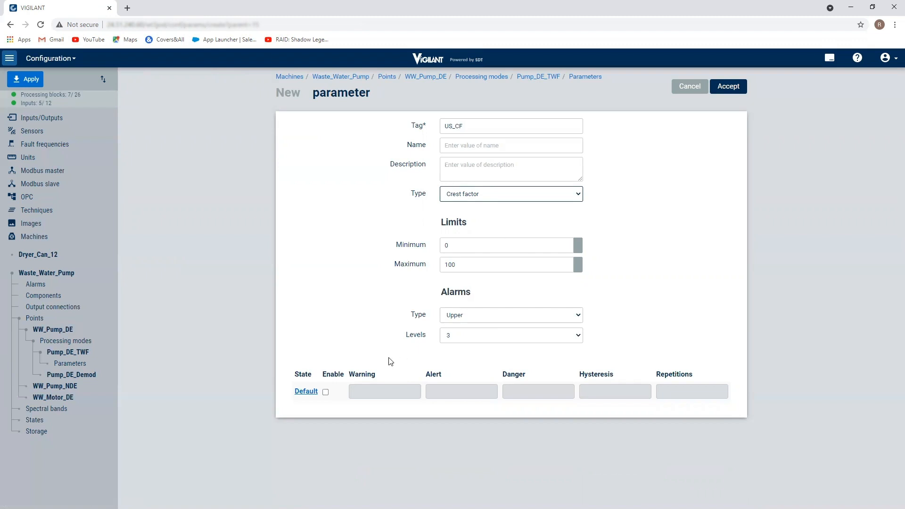
- Enable US_CF alarms for the Default state with warning 10, alert 15 and danger 20, and save the parameter
left_click(325, 392)
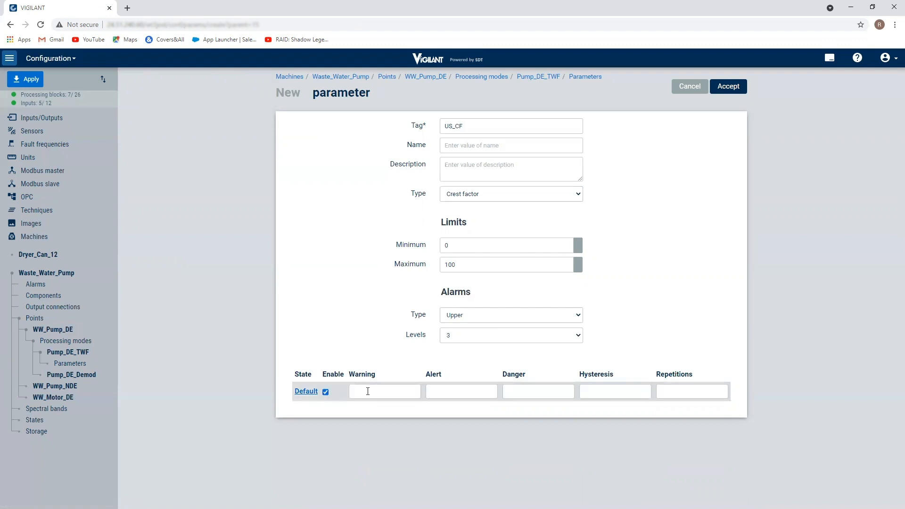
left_click(368, 392)
type("1015")
left_click(519, 392)
type("20")
left_click(721, 87)
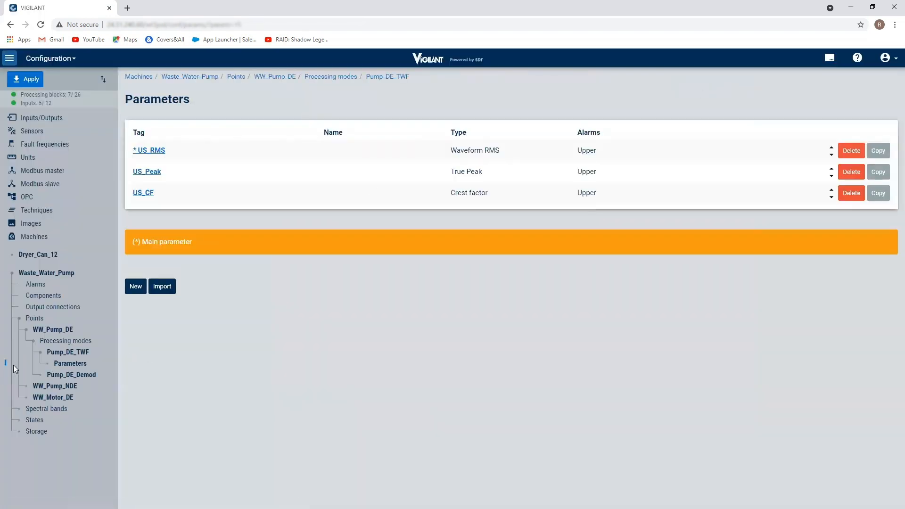
- Expand the Pump_DE_TWF parameters in the machine tree, and apply the configuration to the system
left_click(49, 365)
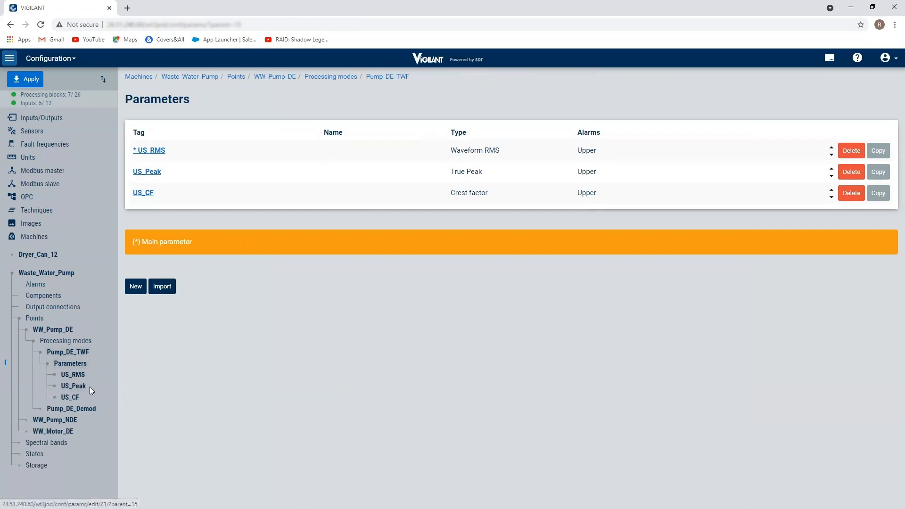
left_click(40, 410)
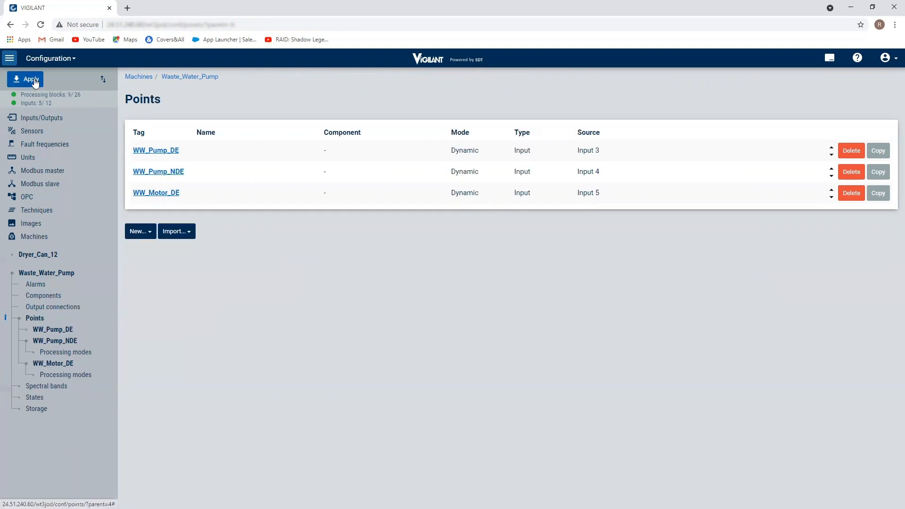
left_click(33, 81)
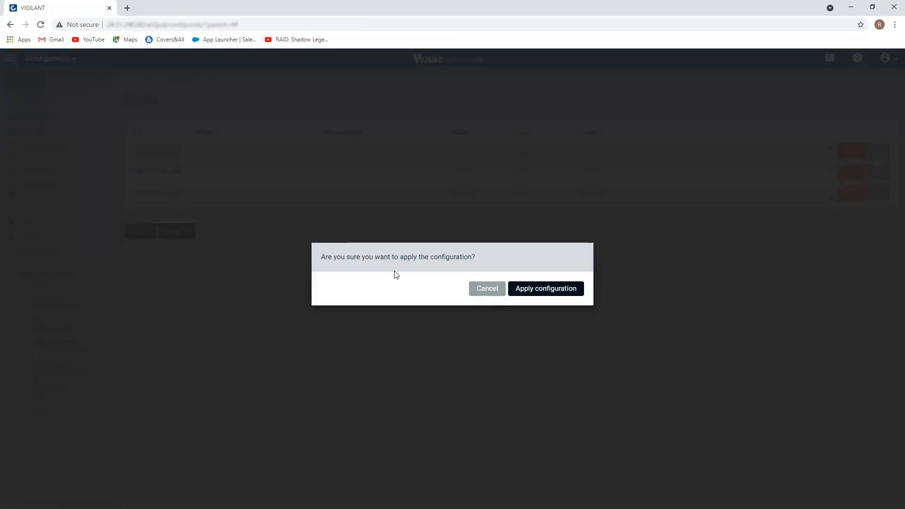
left_click(545, 294)
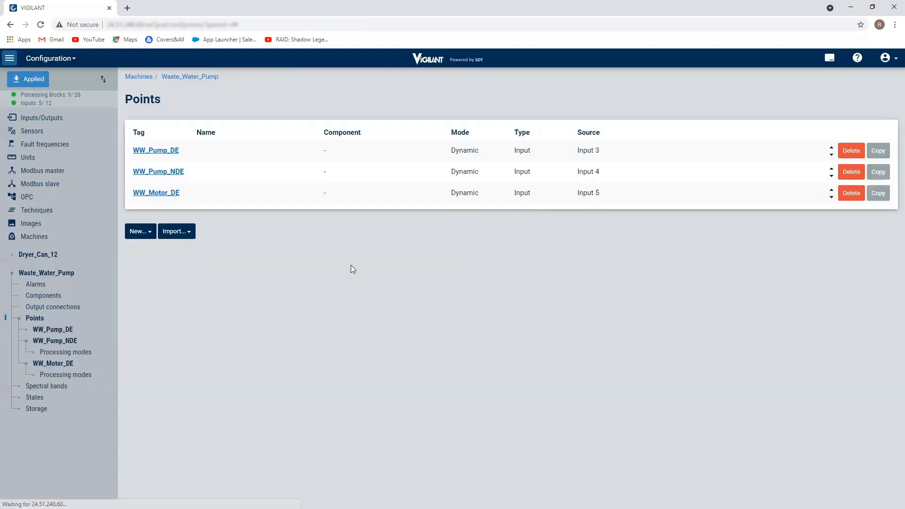
- Switch to the dashboard and add a new desktop titled Waste Water Pump
left_click(55, 66)
left_click(64, 78)
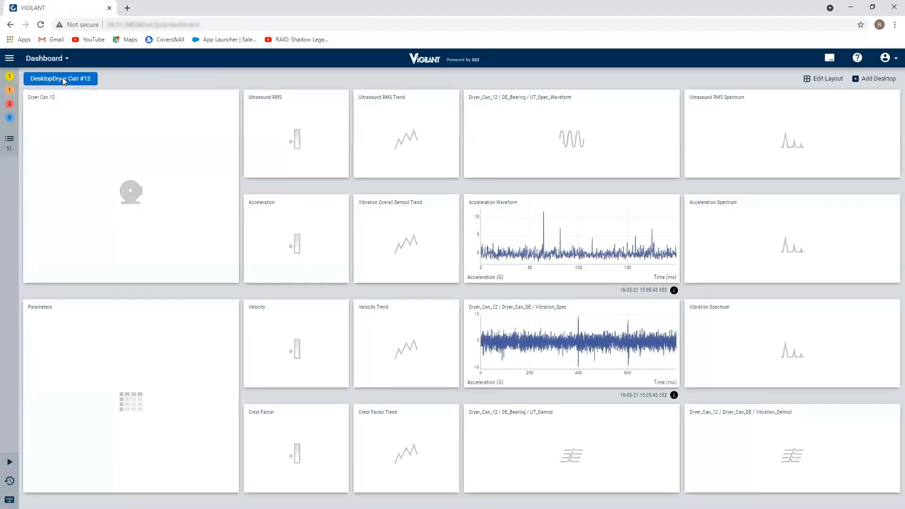
left_click(870, 79)
left_click(521, 111)
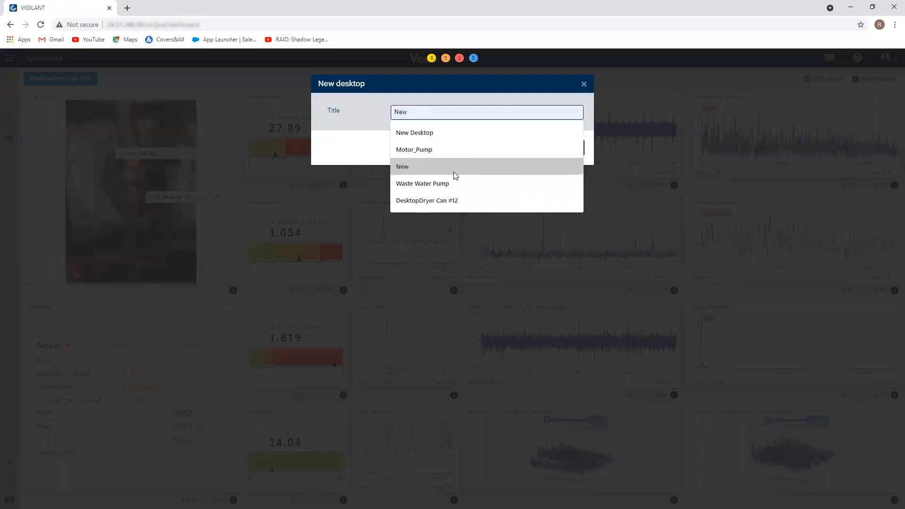
left_click(454, 183)
left_click(570, 148)
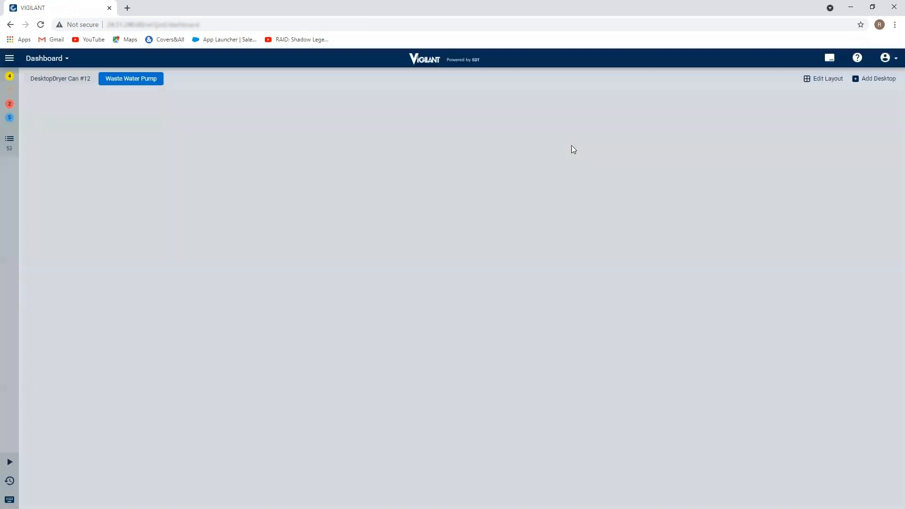
- Split the Waste Water Pump desktop into two halves and divide the left half into a two-by-two grid of panes
left_click(823, 79)
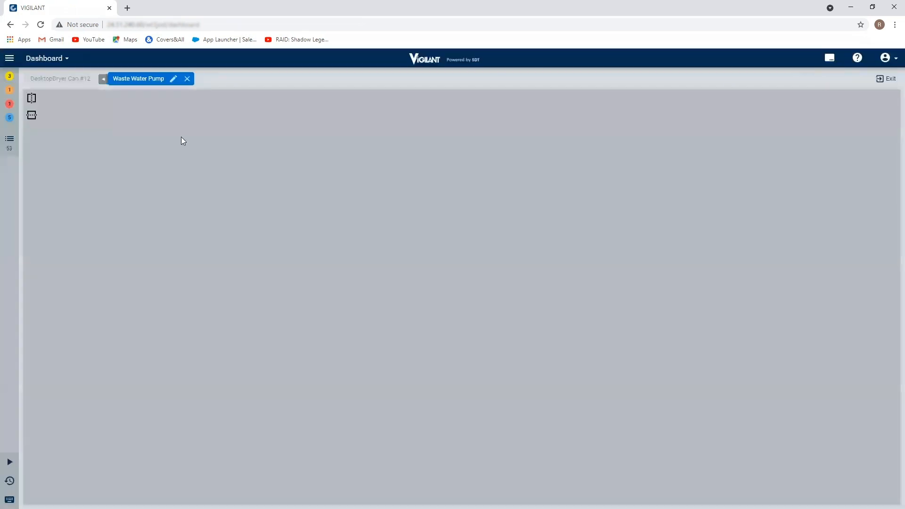
left_click(32, 98)
left_click(32, 115)
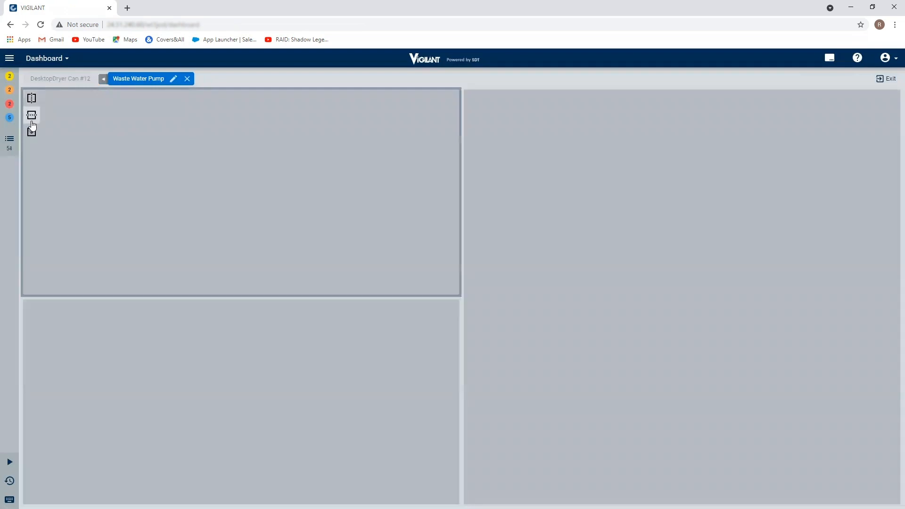
left_click(31, 98)
left_click(47, 322)
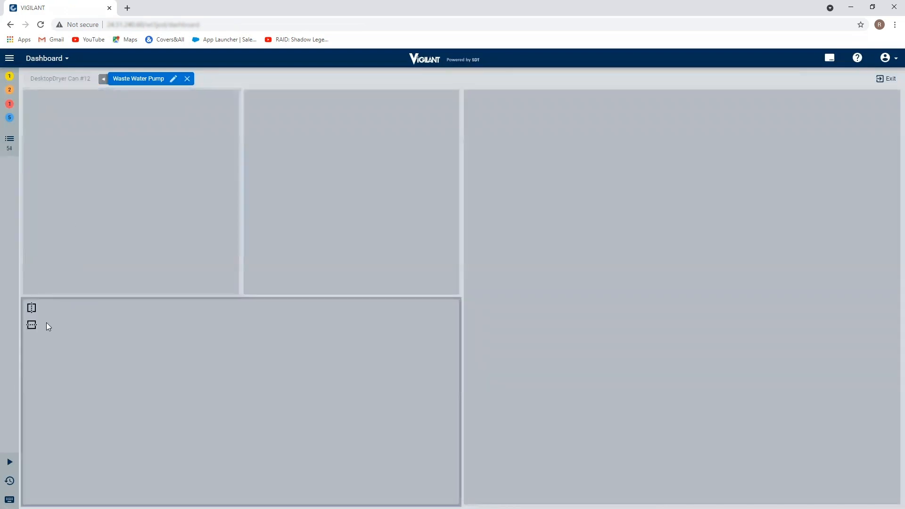
left_click(32, 307)
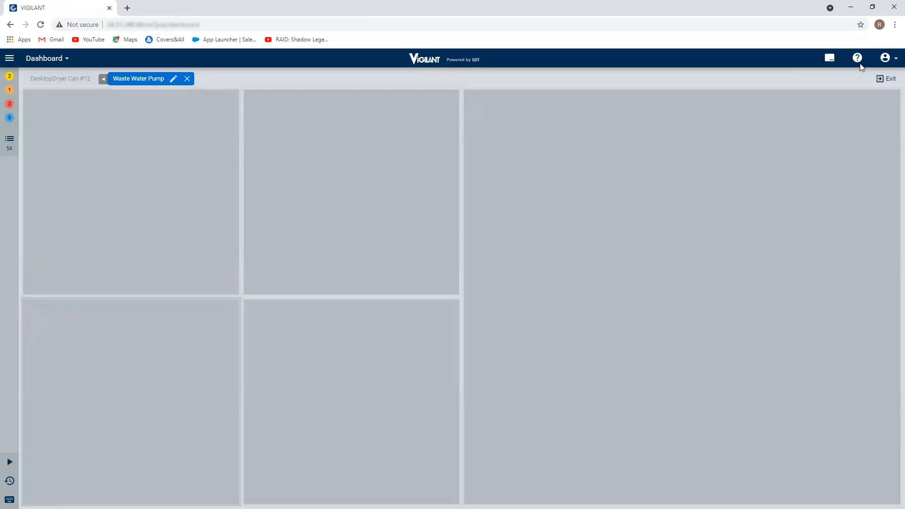
left_click(891, 82)
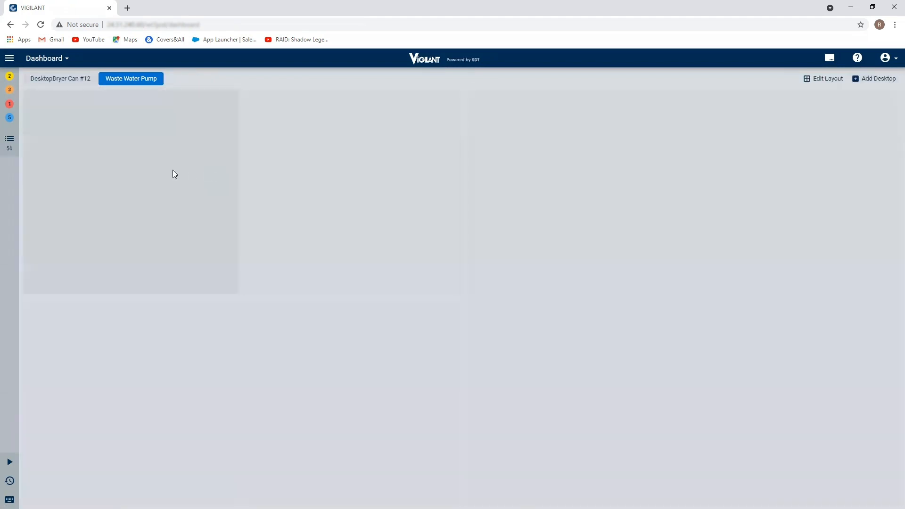
- Assign a Spectrum widget to the upper-left pane, showing Pump_DE_Demod of point WW_Pump_DE on Waste_Water_Pump
left_click(170, 173)
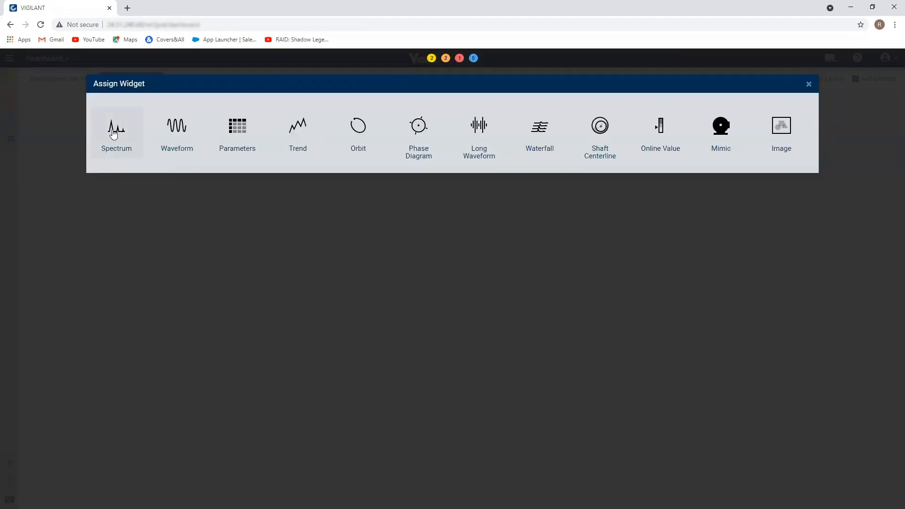
left_click(130, 139)
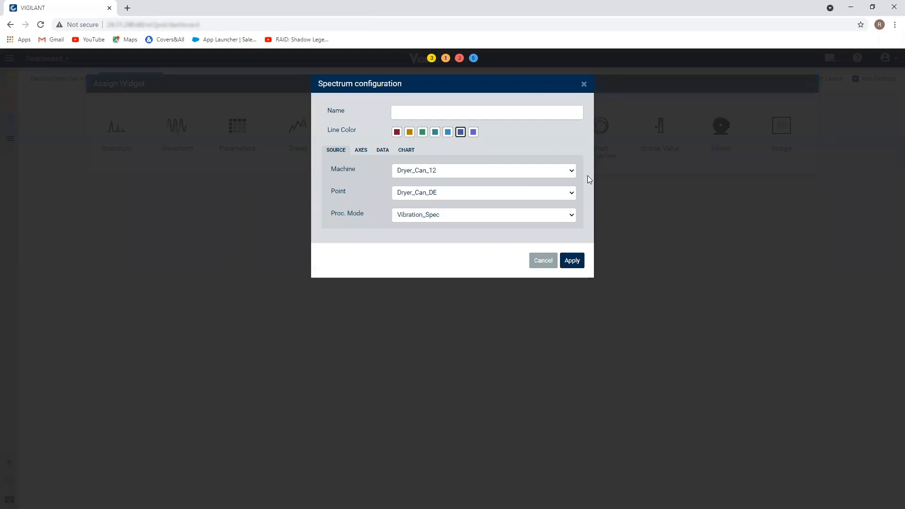
left_click(572, 171)
left_click(568, 204)
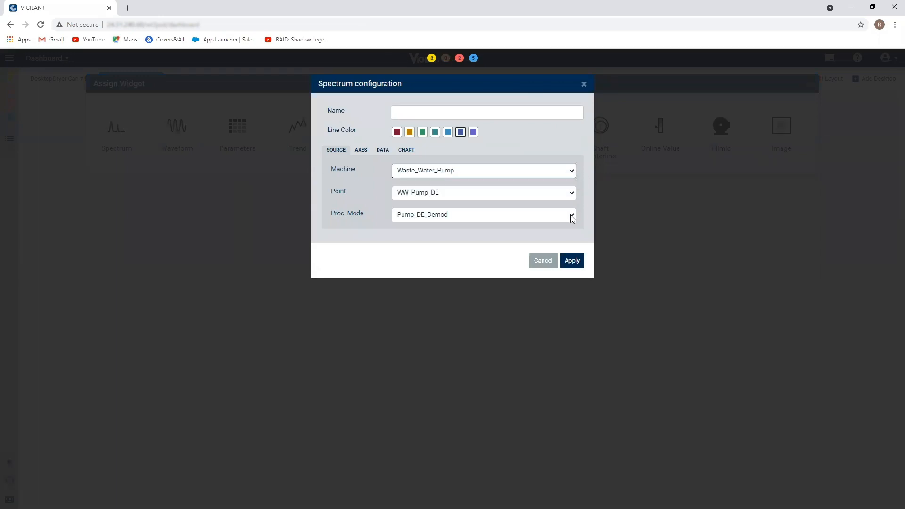
left_click(572, 261)
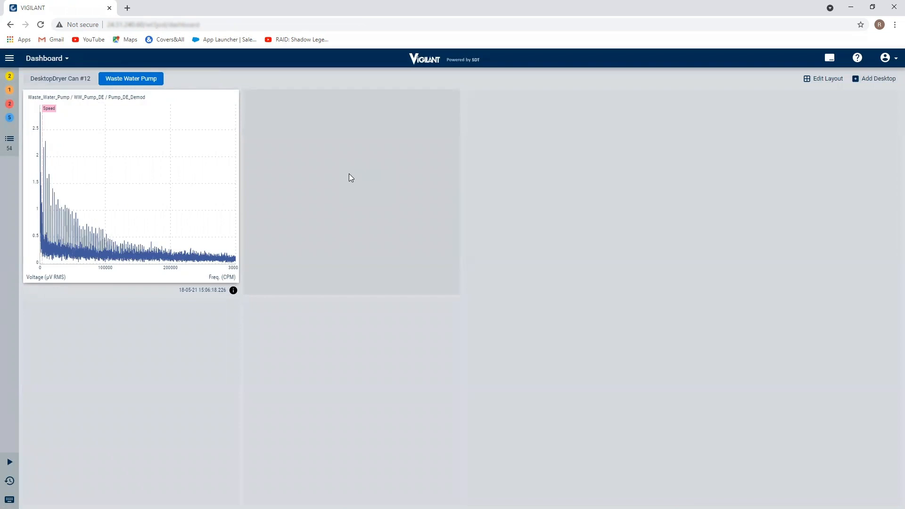
- Assign a Trend widget to the pane beside the spectrum, plotting US_RMS of point WW_Pump_DE on Waste_Water_Pump
left_click(349, 174)
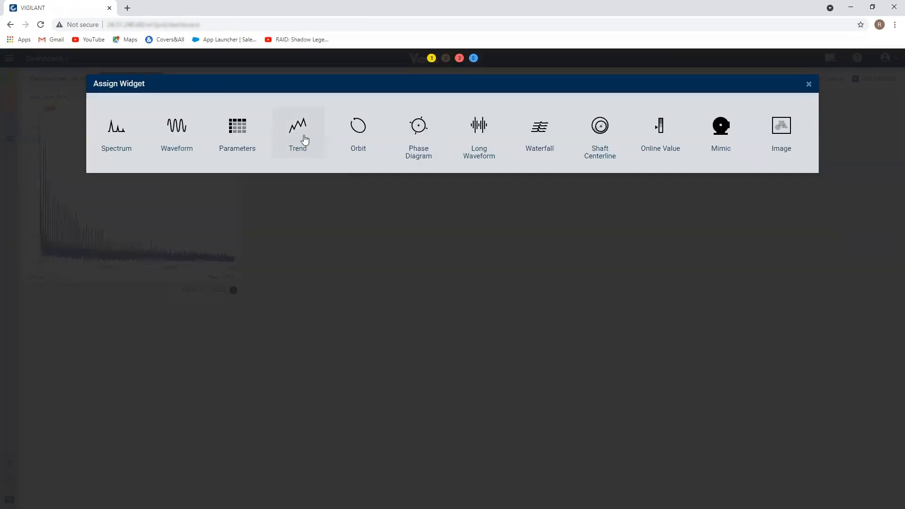
left_click(304, 137)
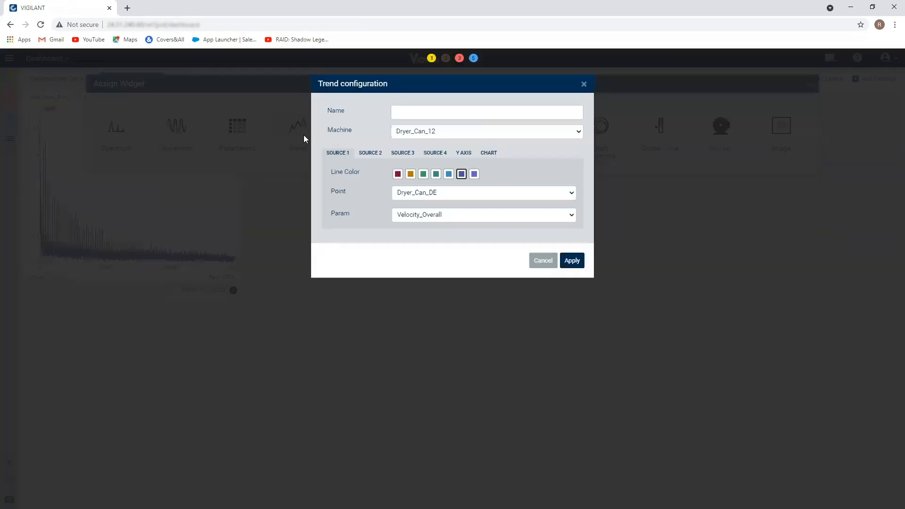
left_click(579, 132)
left_click(546, 161)
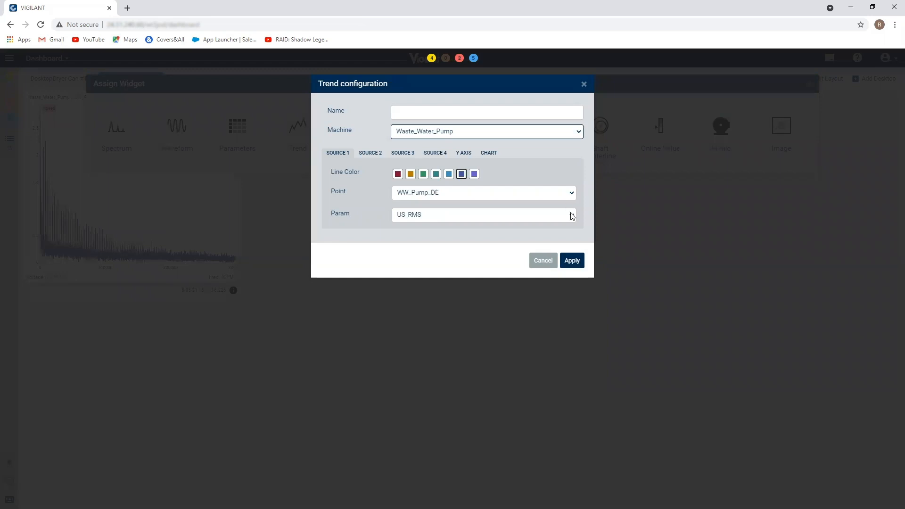
left_click(572, 261)
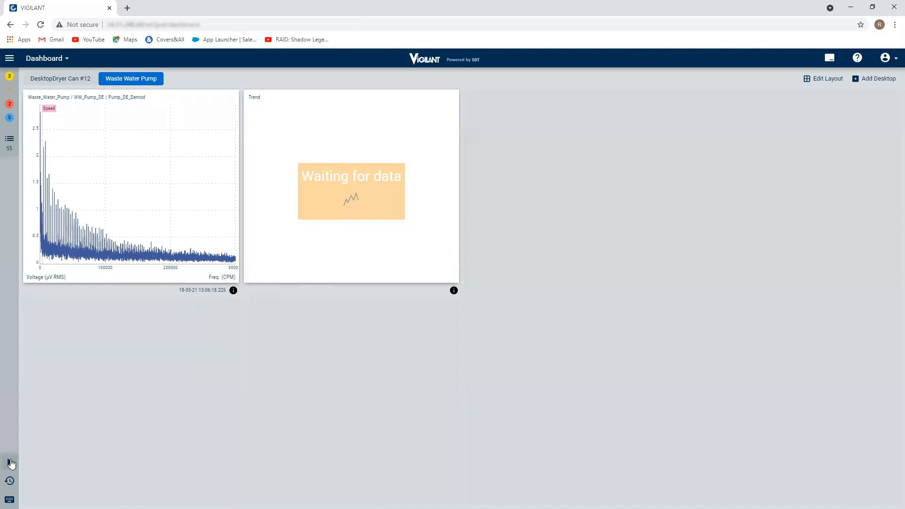
- Assign a Parameters widget for the machine Waste_Water_Pump to the pane below the spectrum
left_click(85, 399)
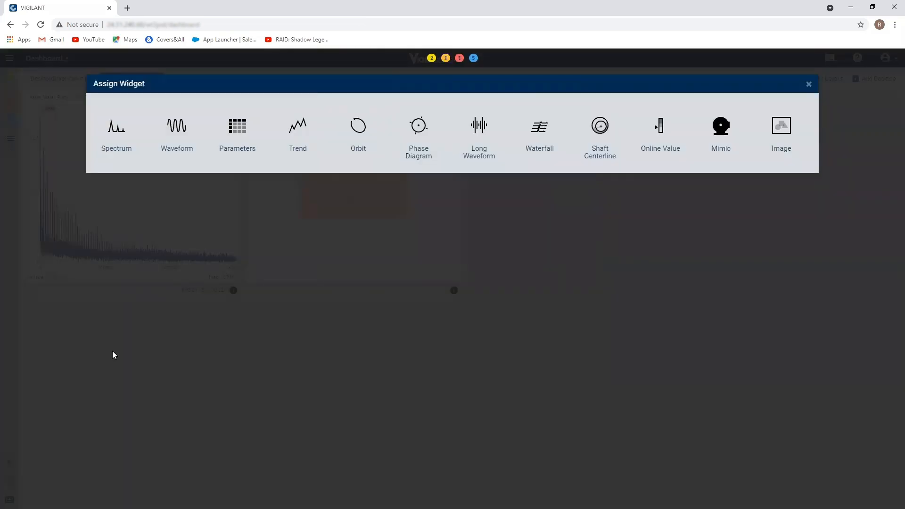
left_click(232, 144)
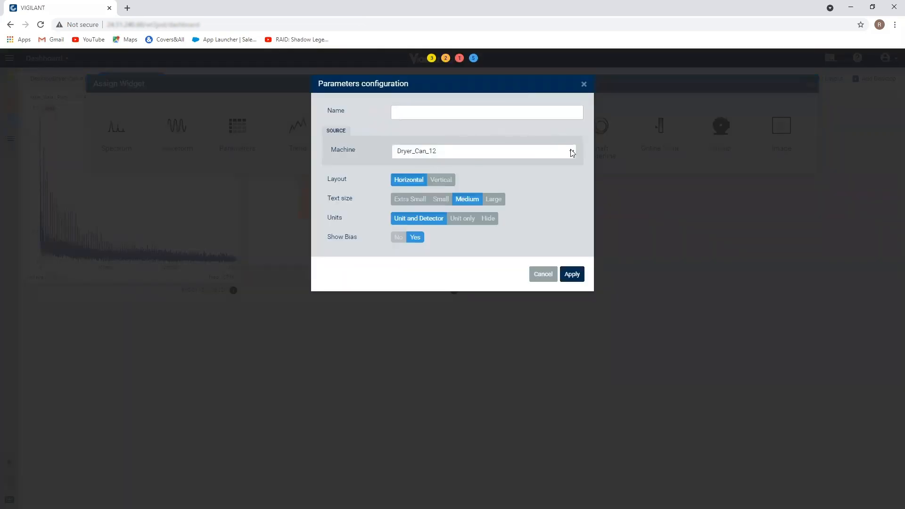
left_click(549, 179)
left_click(571, 274)
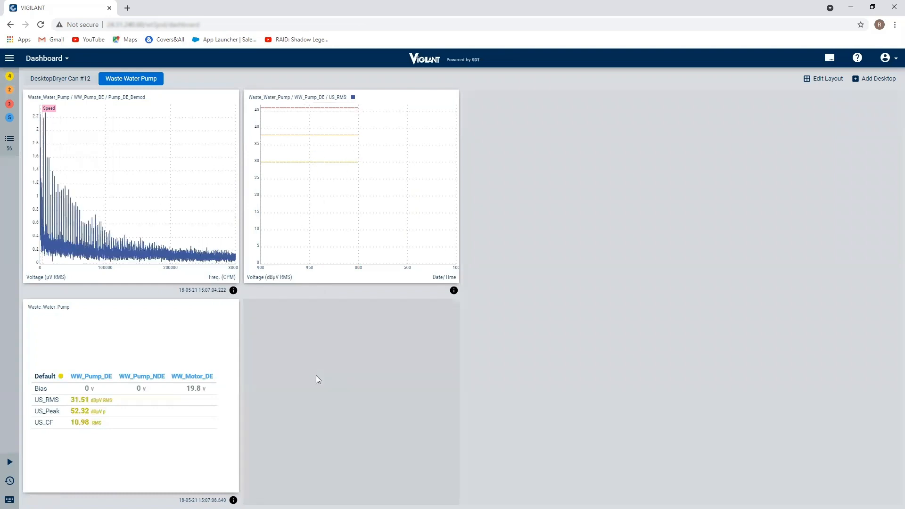
- Assign a Waterfall widget to the empty lower pane, showing Pump_DE_Demod of point WW_Pump_DE on Waste_Water_Pump
left_click(316, 376)
left_click(542, 132)
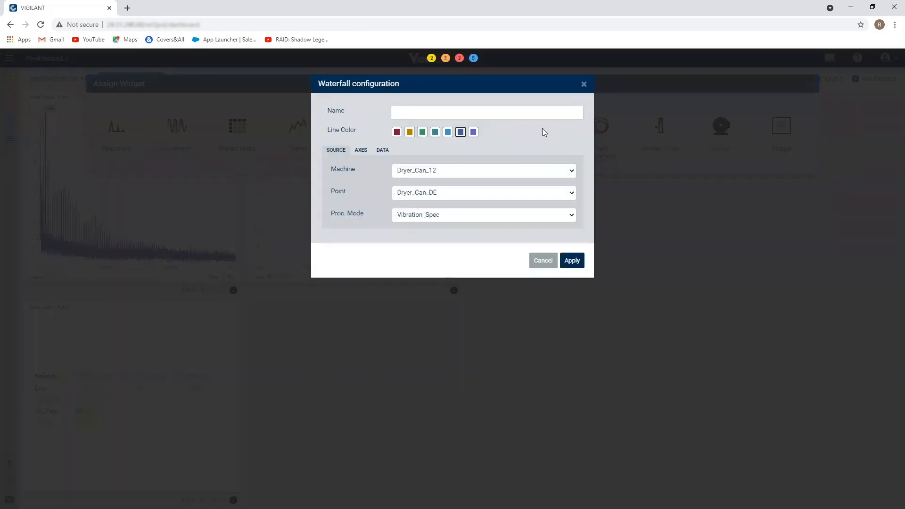
left_click(572, 174)
left_click(547, 201)
left_click(574, 259)
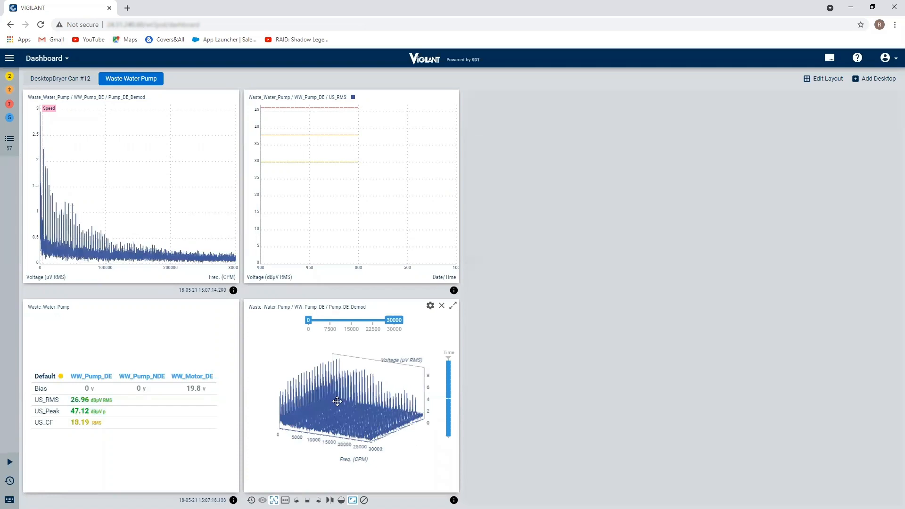
- Set the waterfall widget's number of spectra to 5 and apply the configuration
mouse_move(340, 403)
left_mouse_down()
mouse_move(348, 414)
mouse_move(355, 400)
left_mouse_up()
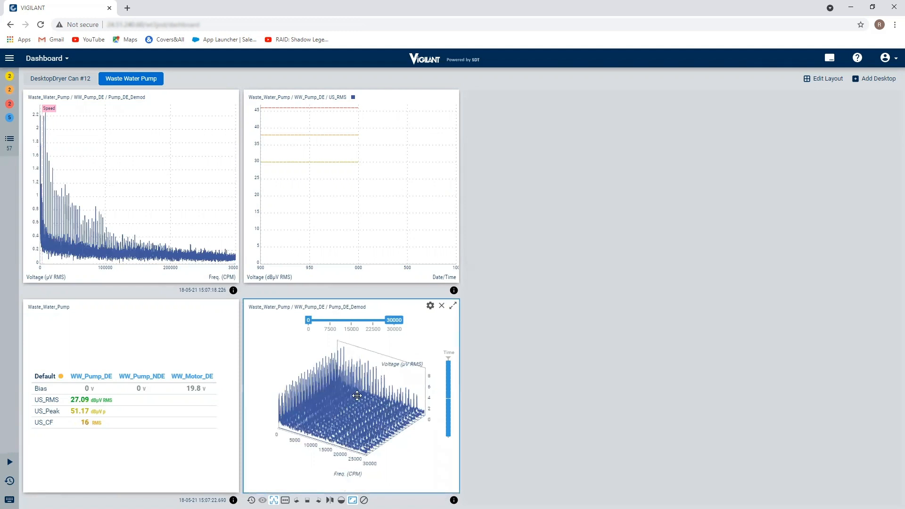
left_click(431, 307)
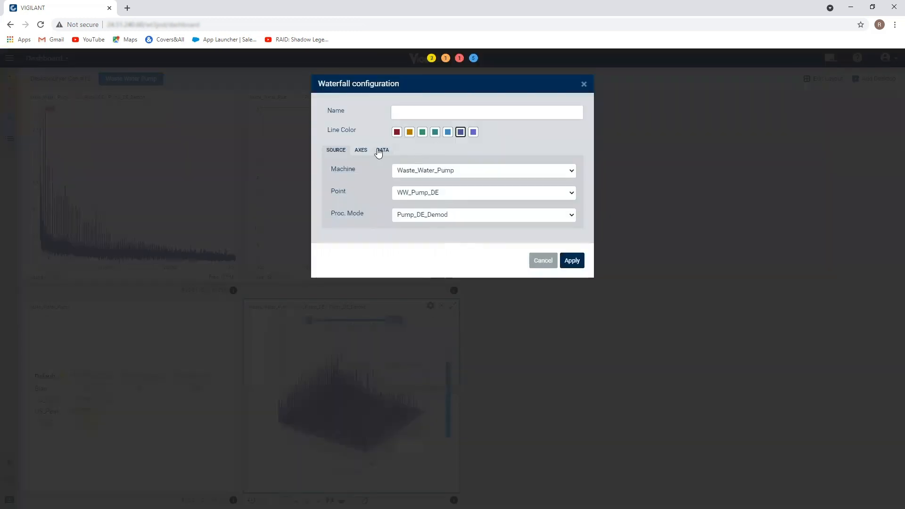
left_click(361, 150)
left_click(382, 150)
left_click_drag(409, 189, 390, 190)
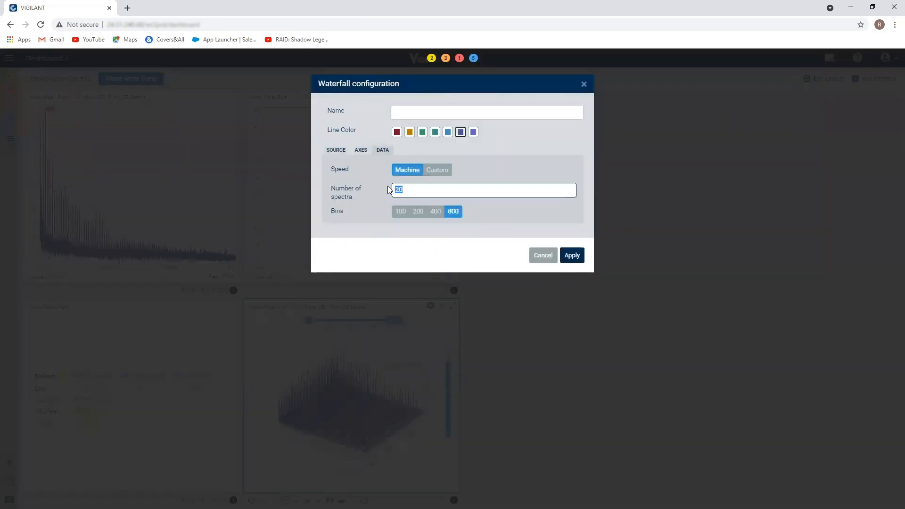
type("5")
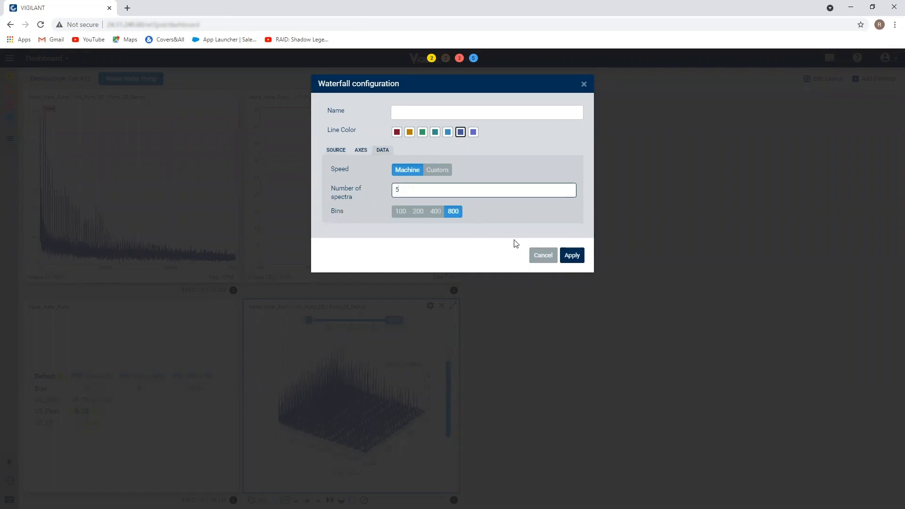
left_click(572, 255)
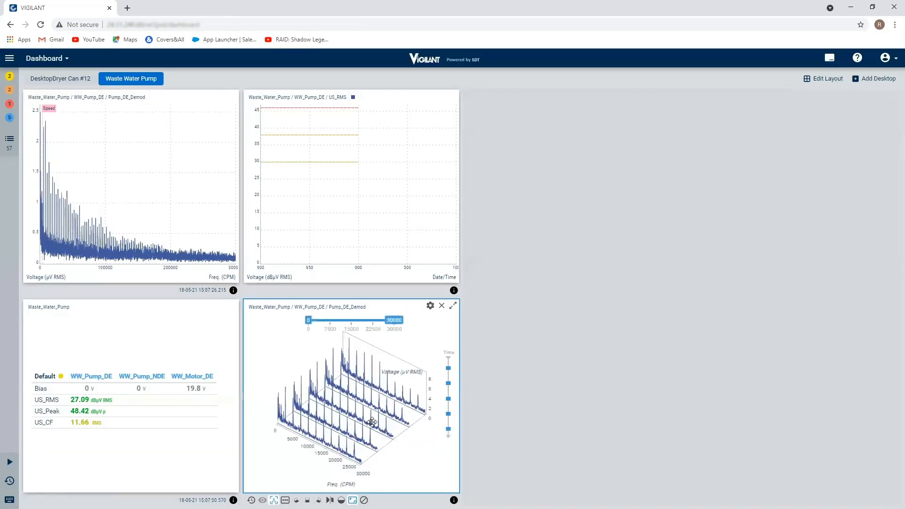